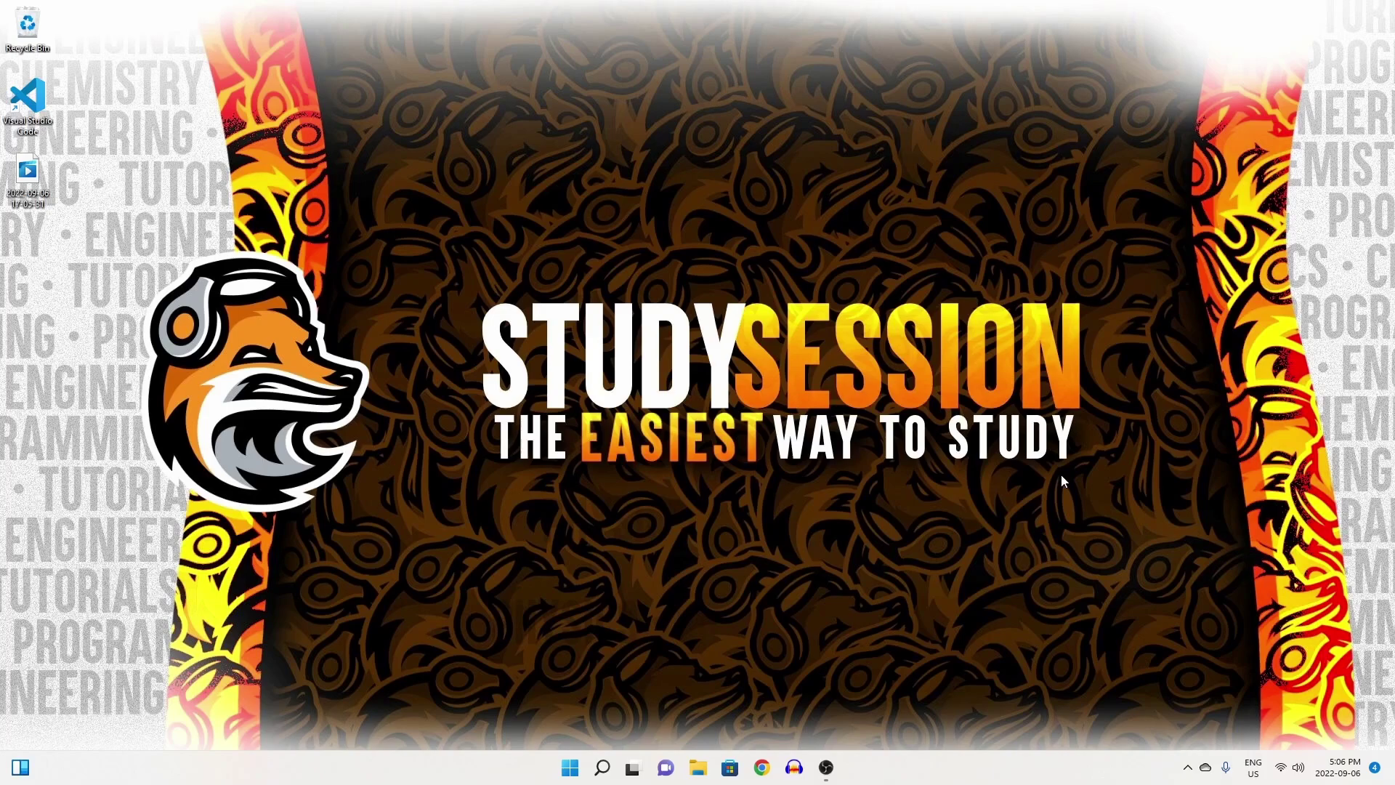
Search Windows for 'v' and open the Visual Studio Code result's context menu
click(603, 765)
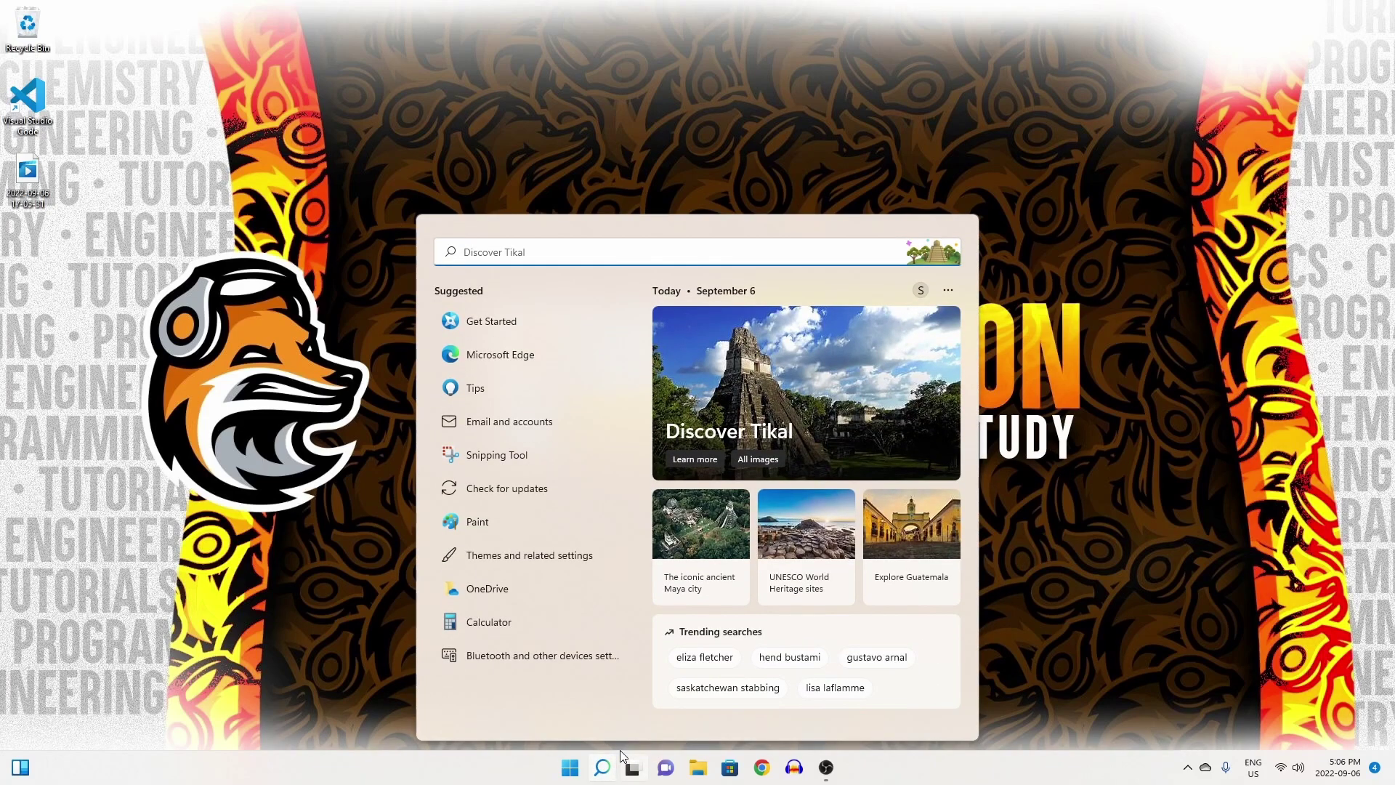
text(v)
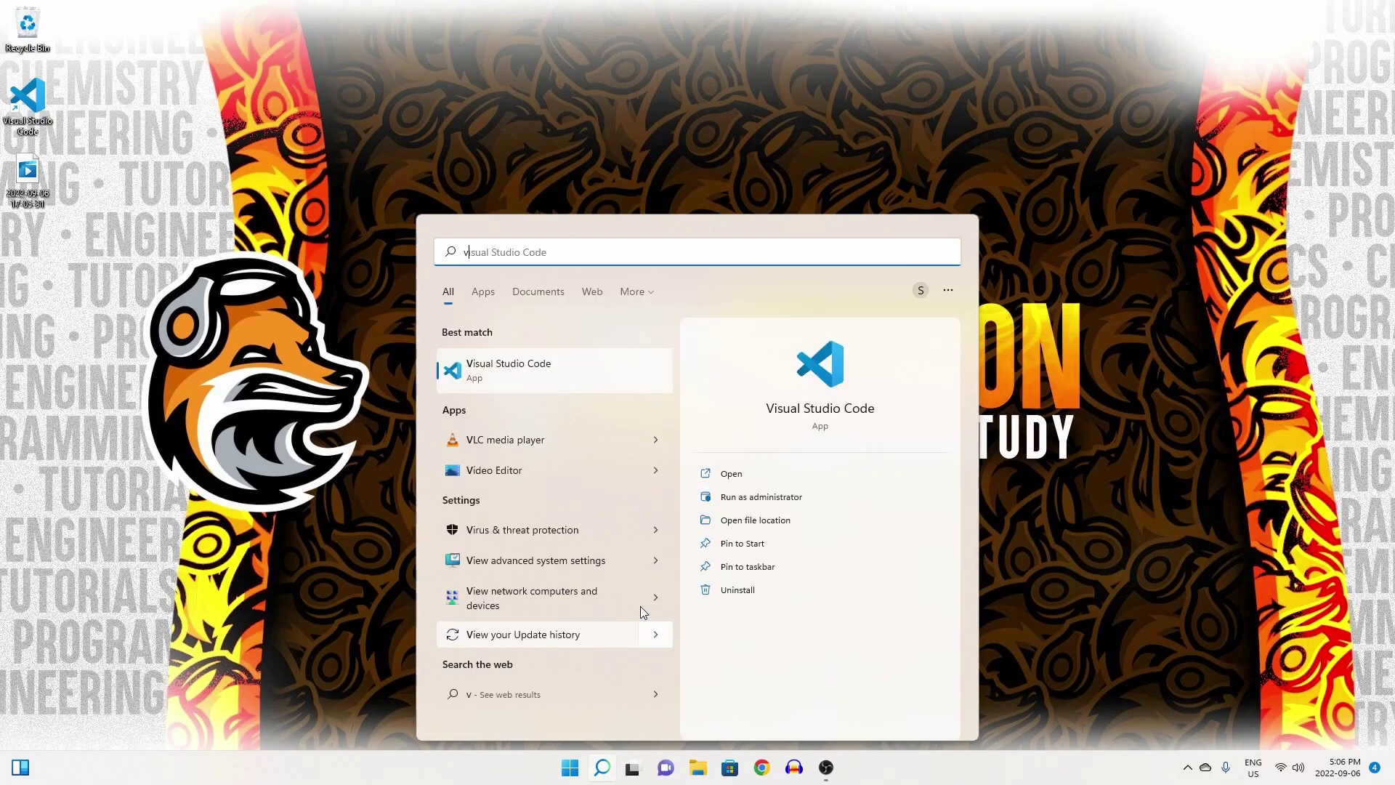
right_click(576, 375)
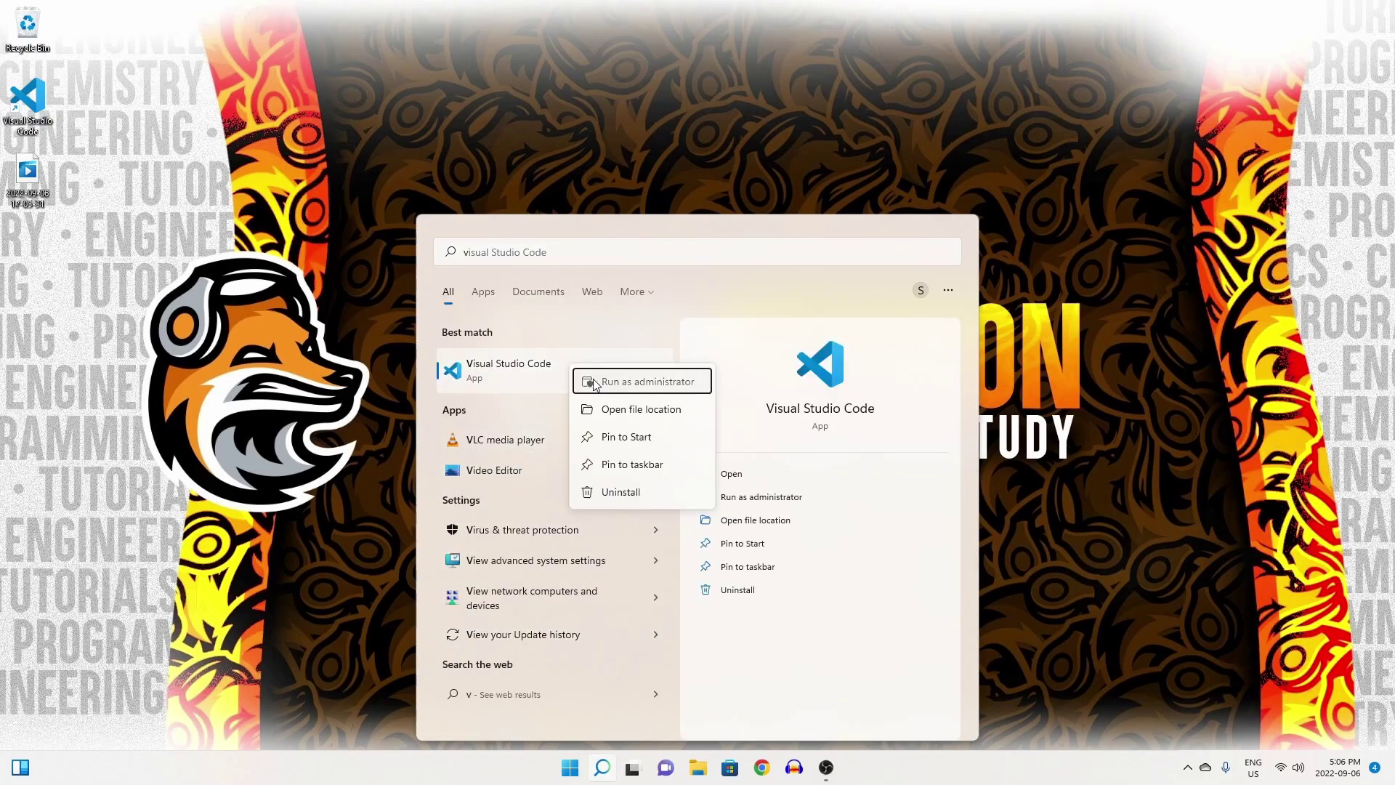
Run Visual Studio Code as administrator and close the Release Notes tab
click(593, 381)
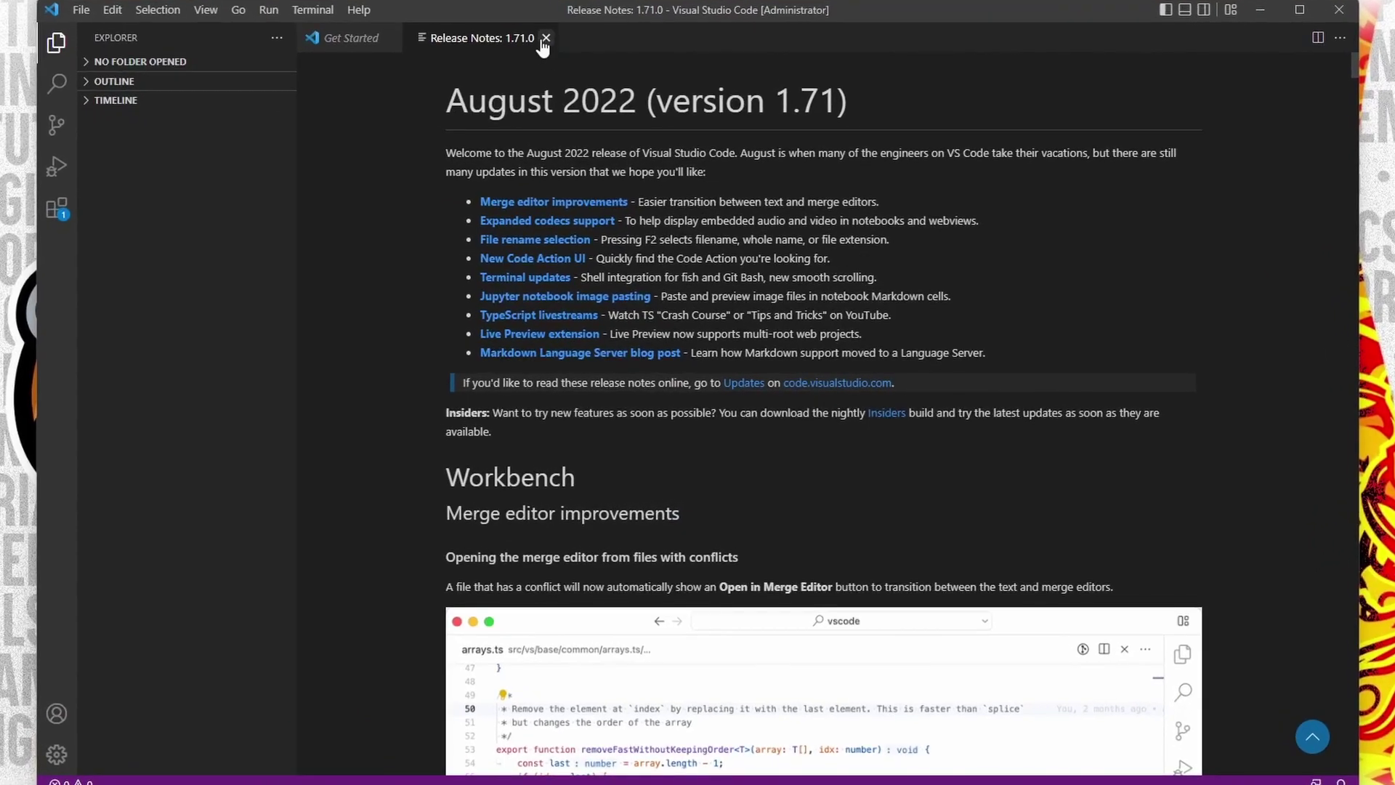
click(544, 39)
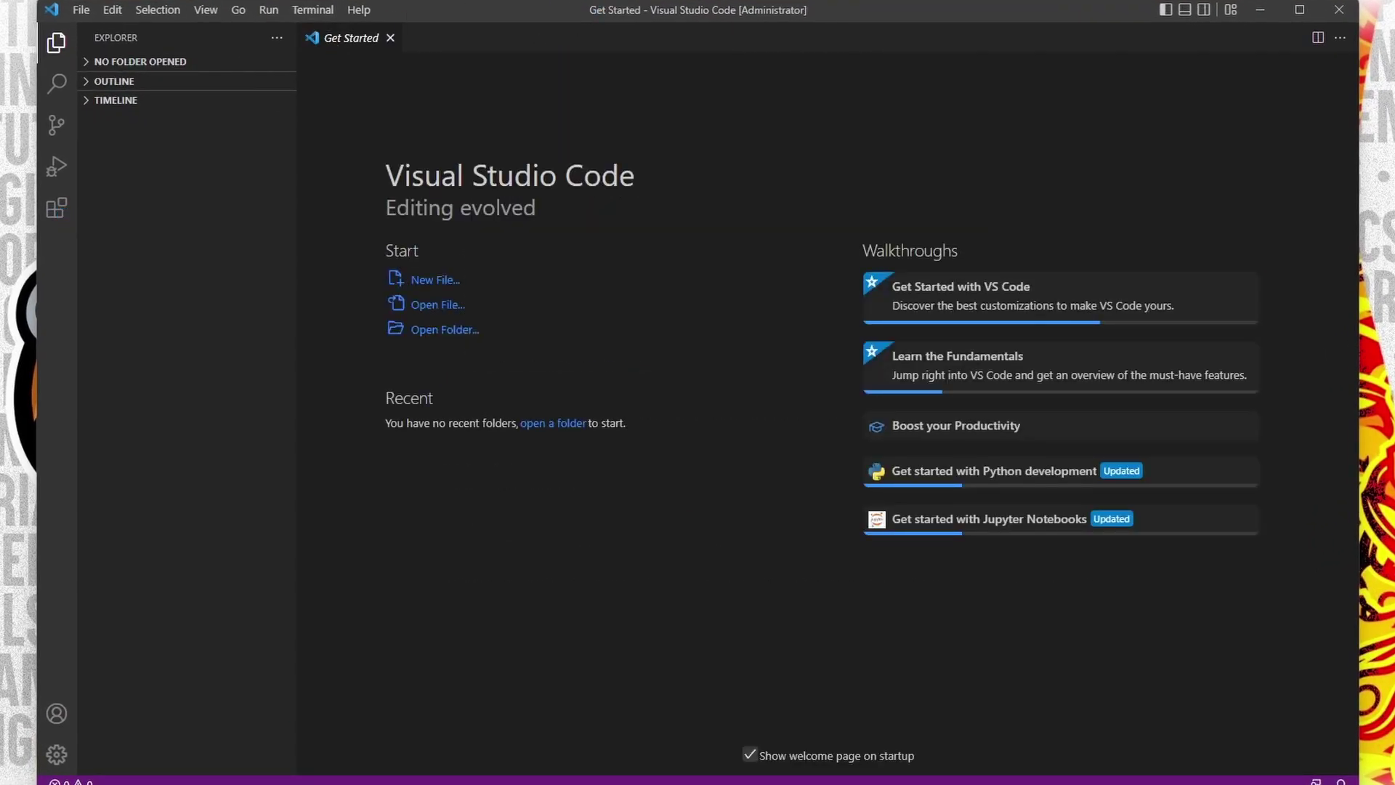
right_click(414, 2)
click(670, 78)
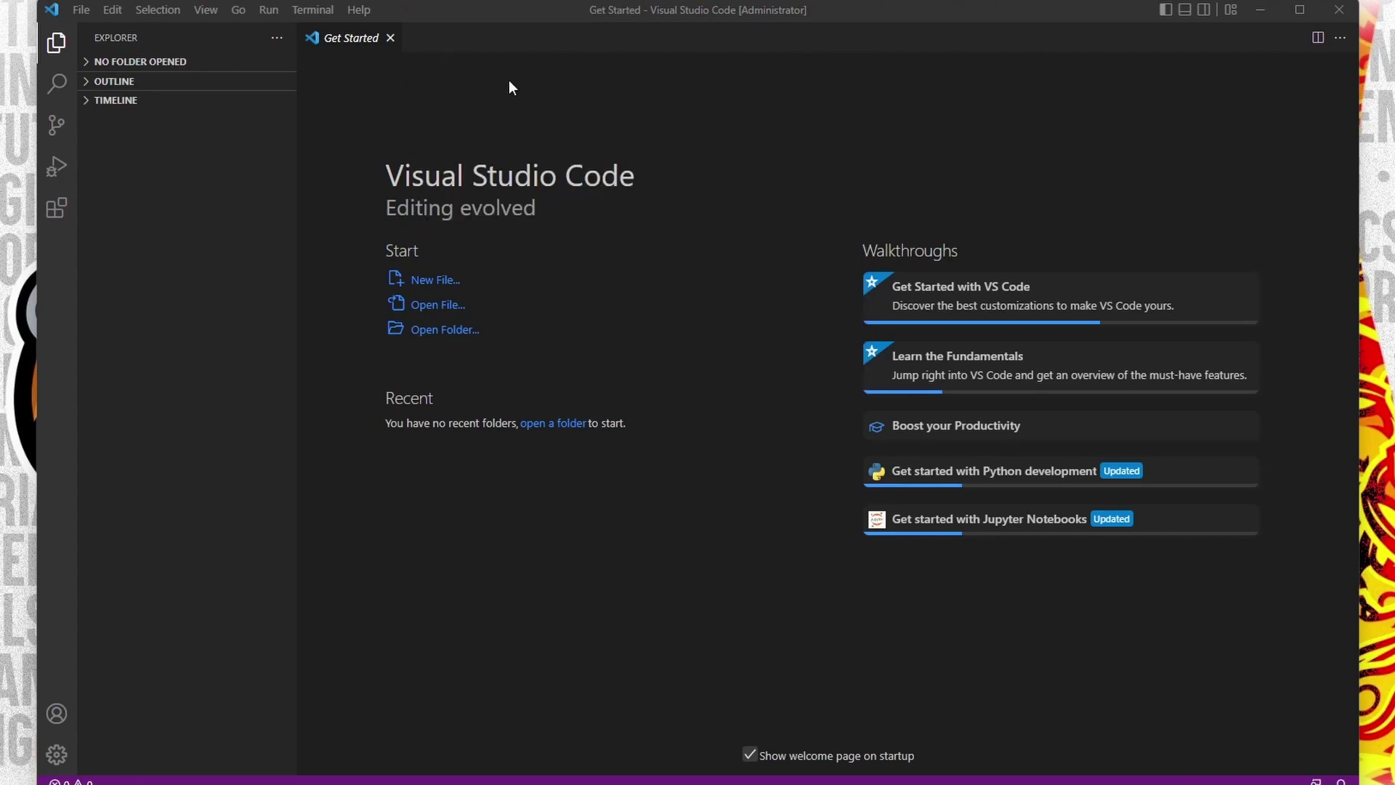
Open Desktop\pandas_project as the workspace folder
click(172, 62)
click(170, 118)
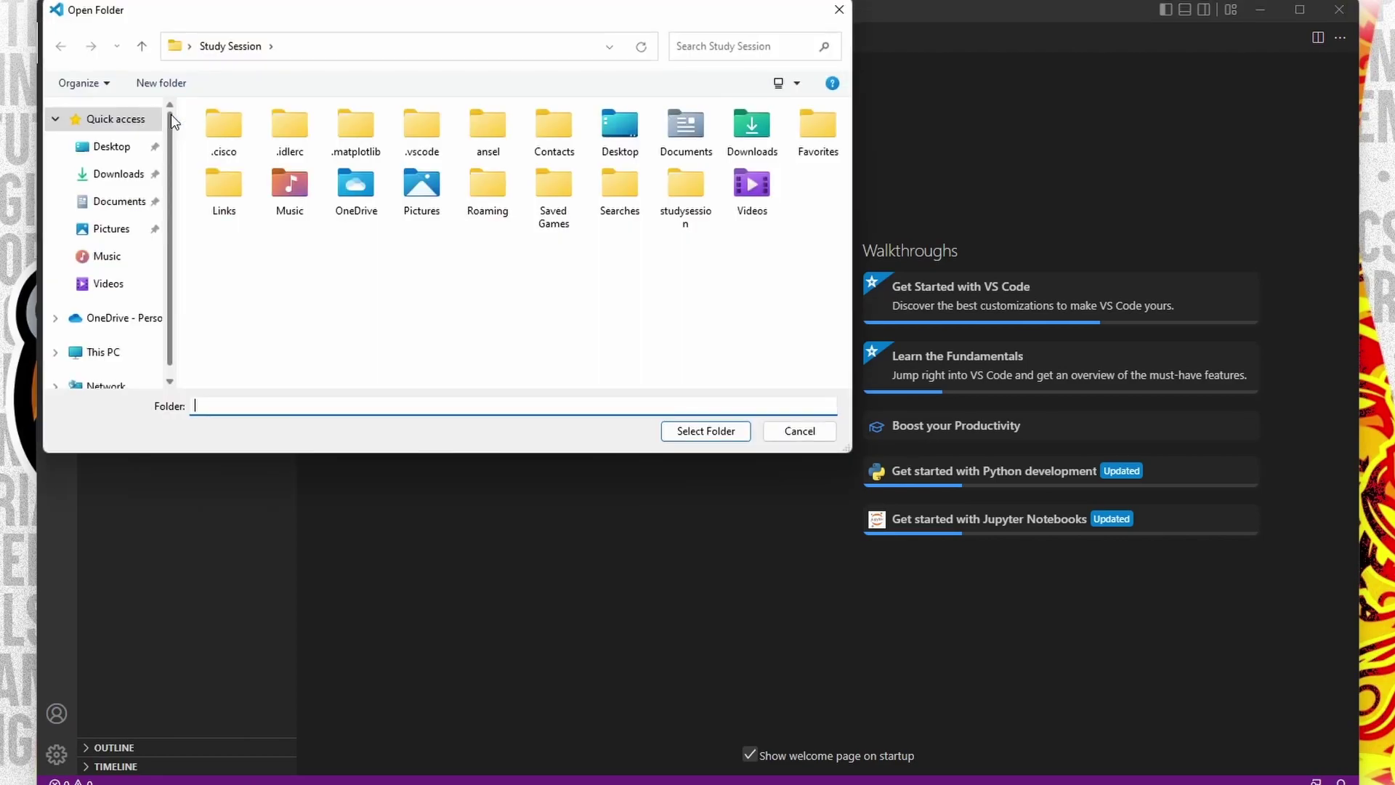
click(114, 148)
click(250, 142)
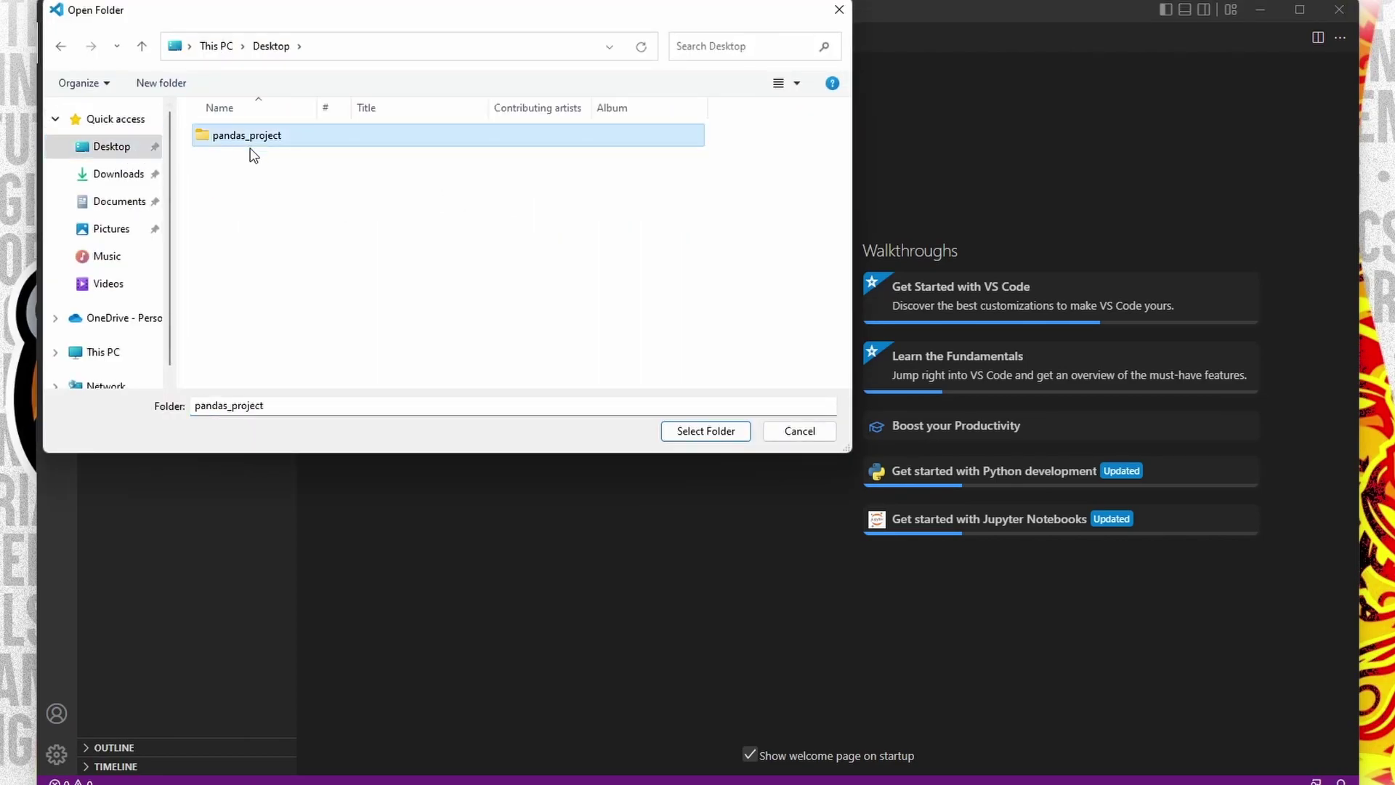
click(697, 430)
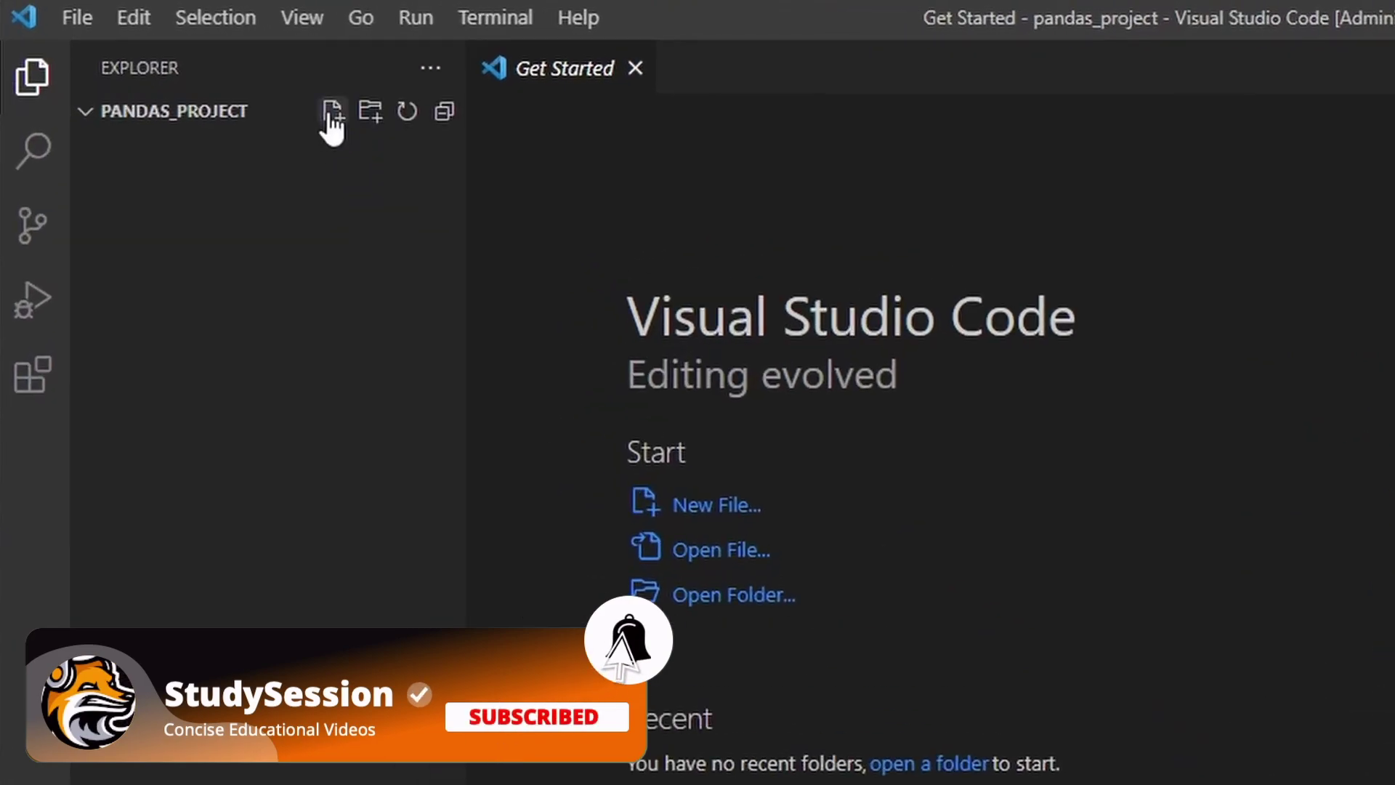
Add a new file named main.py to the pandas_project Explorer
click(331, 114)
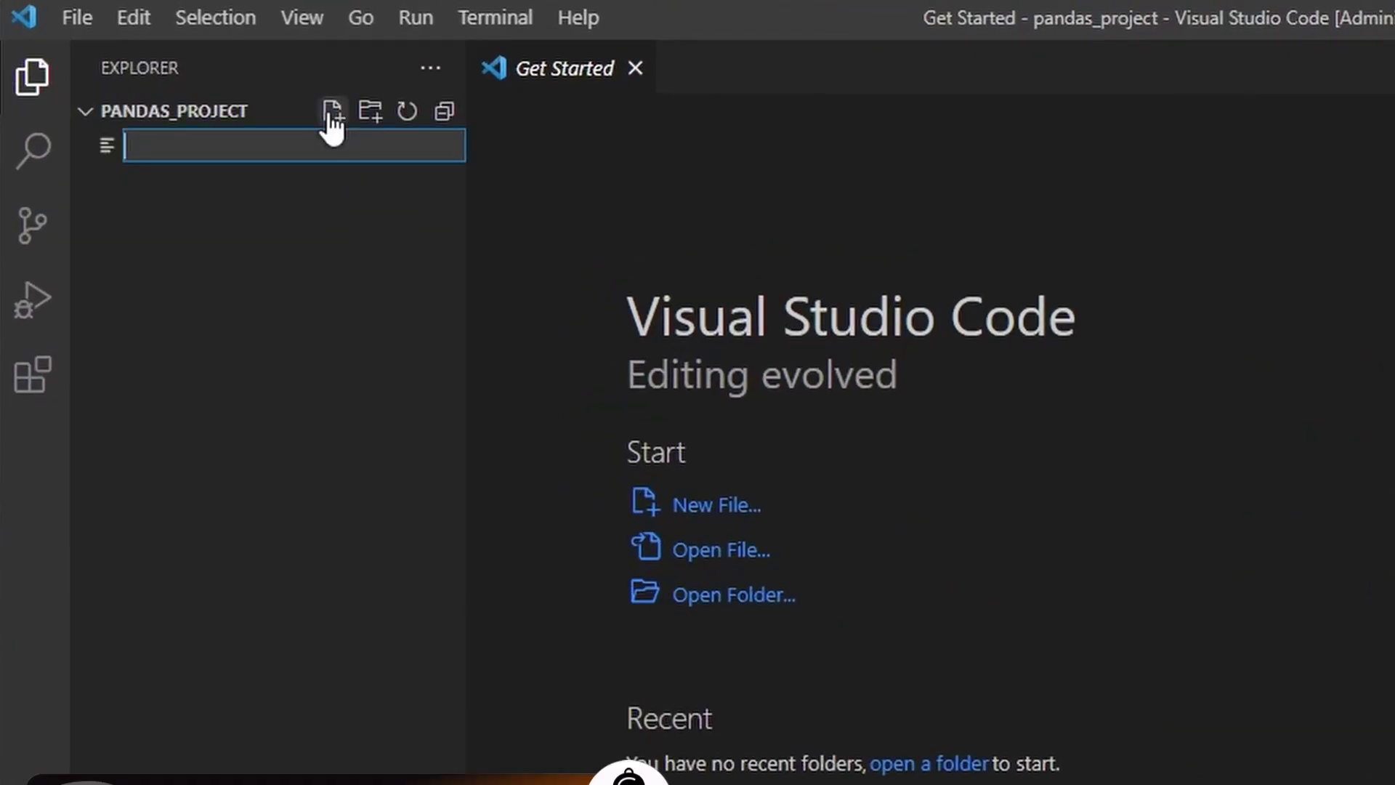
text(main.p)
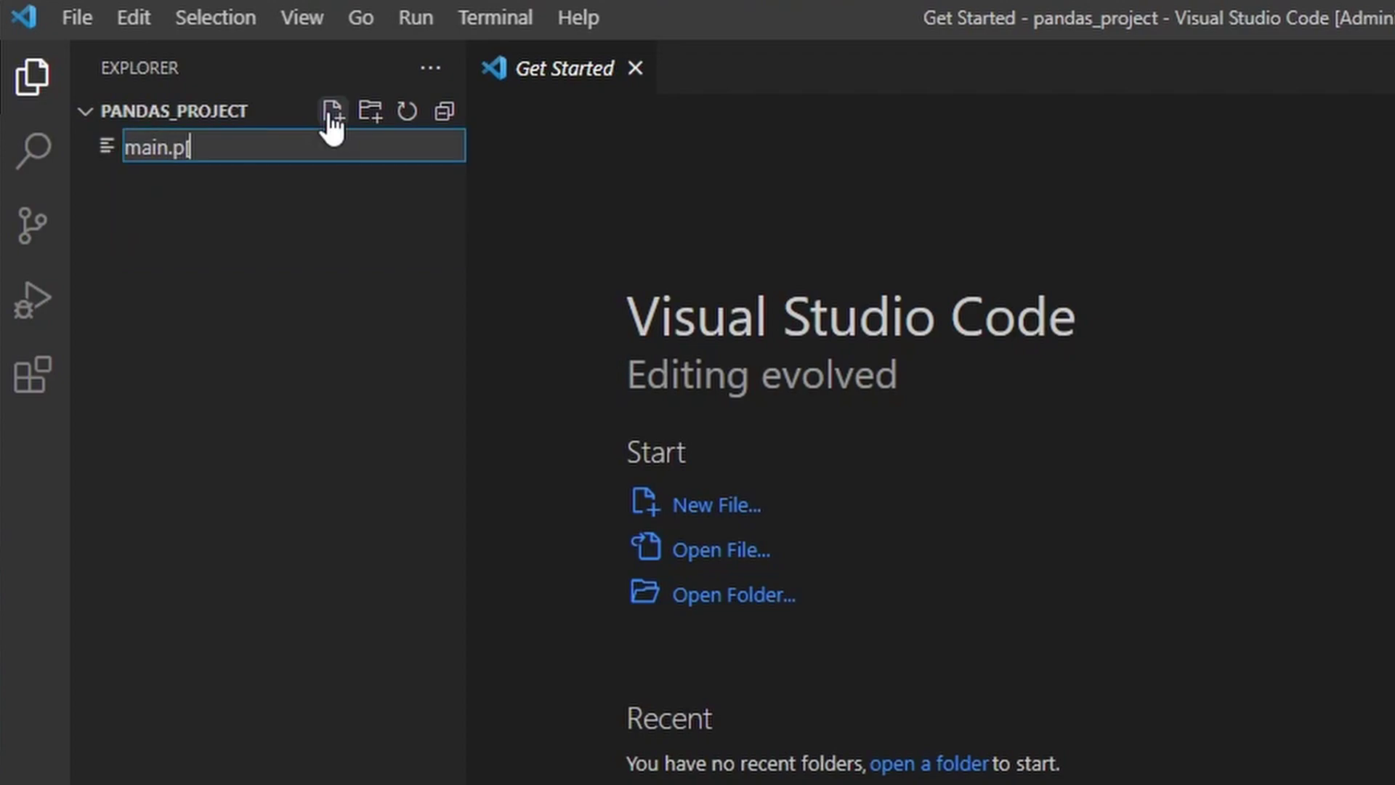
text(y)
key(Return)
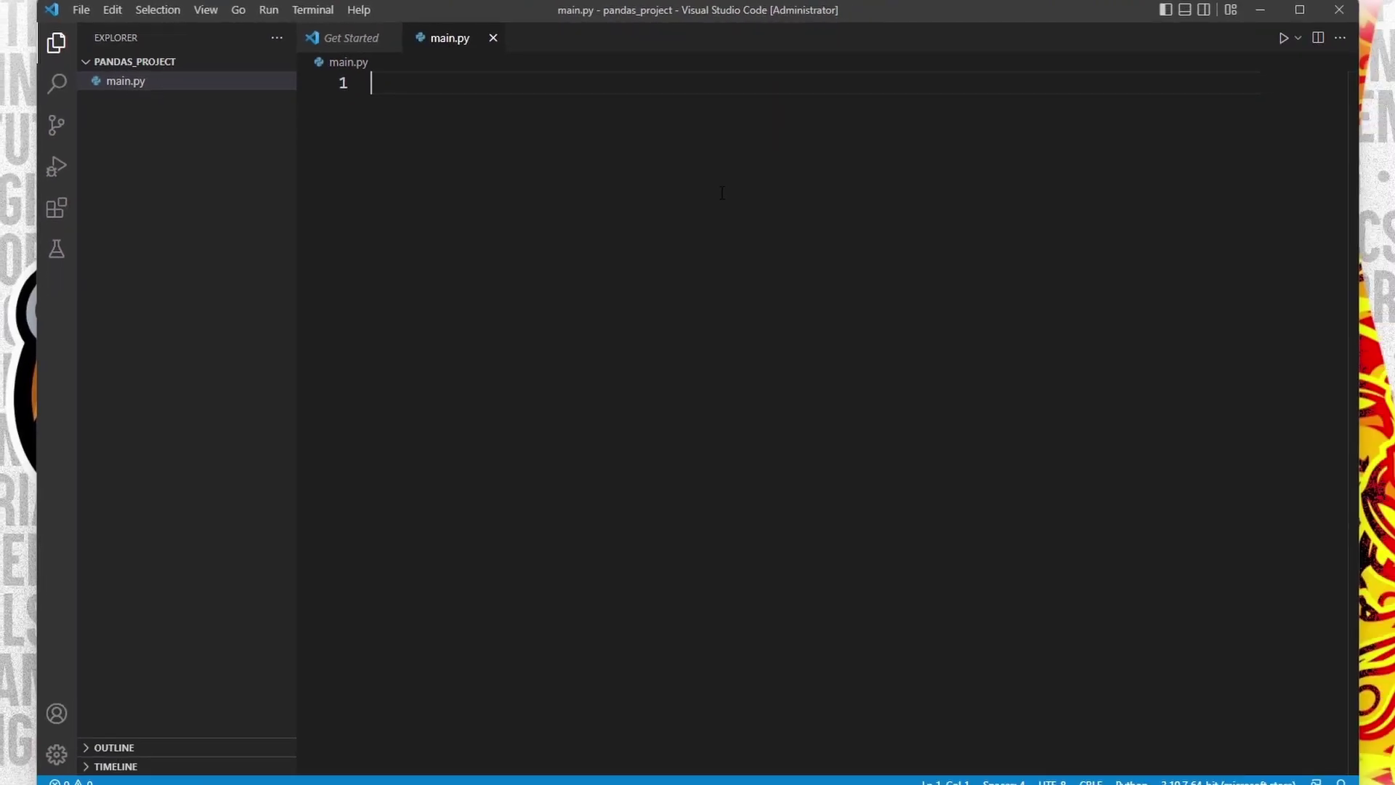
Show the terminal panel and add a Command Prompt terminal
click(1185, 10)
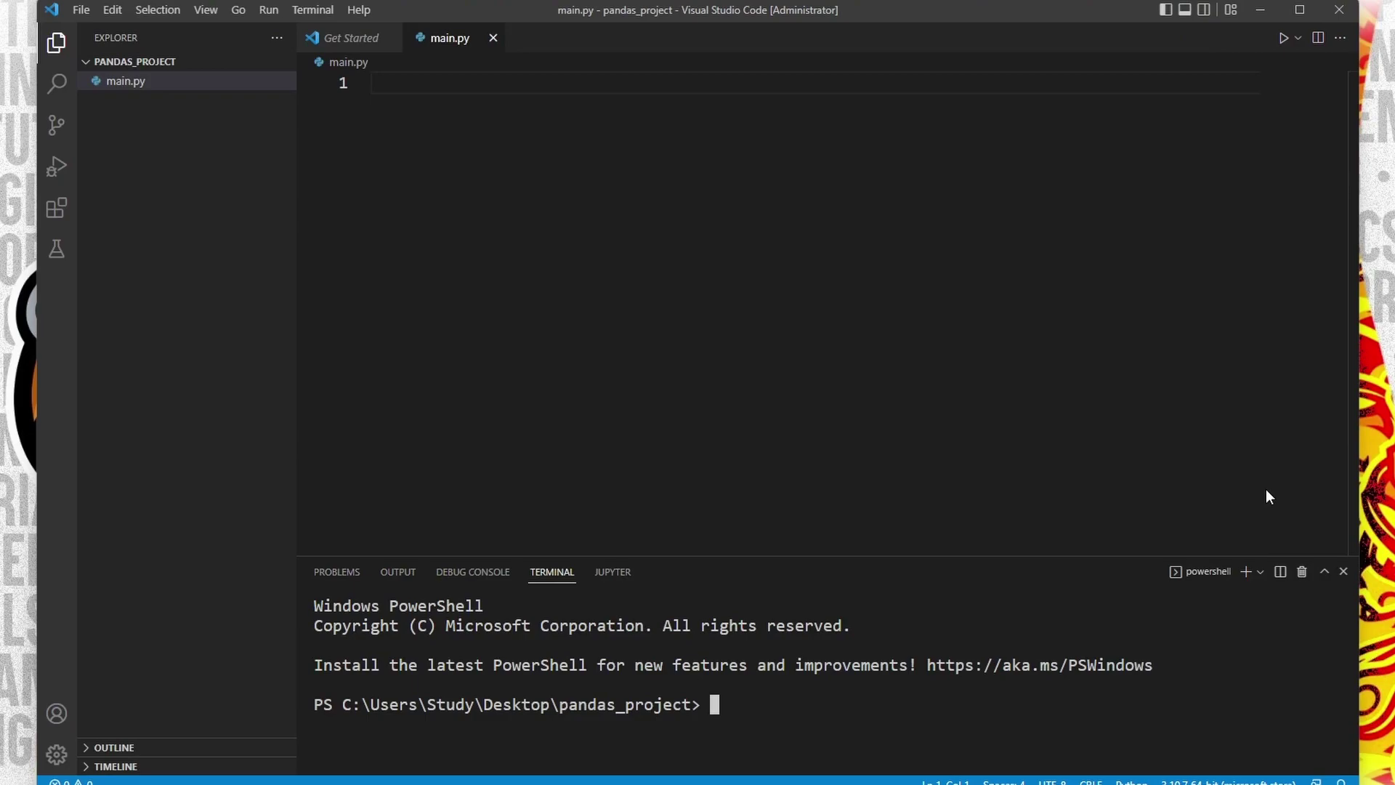
right_click(1216, 575)
click(1254, 572)
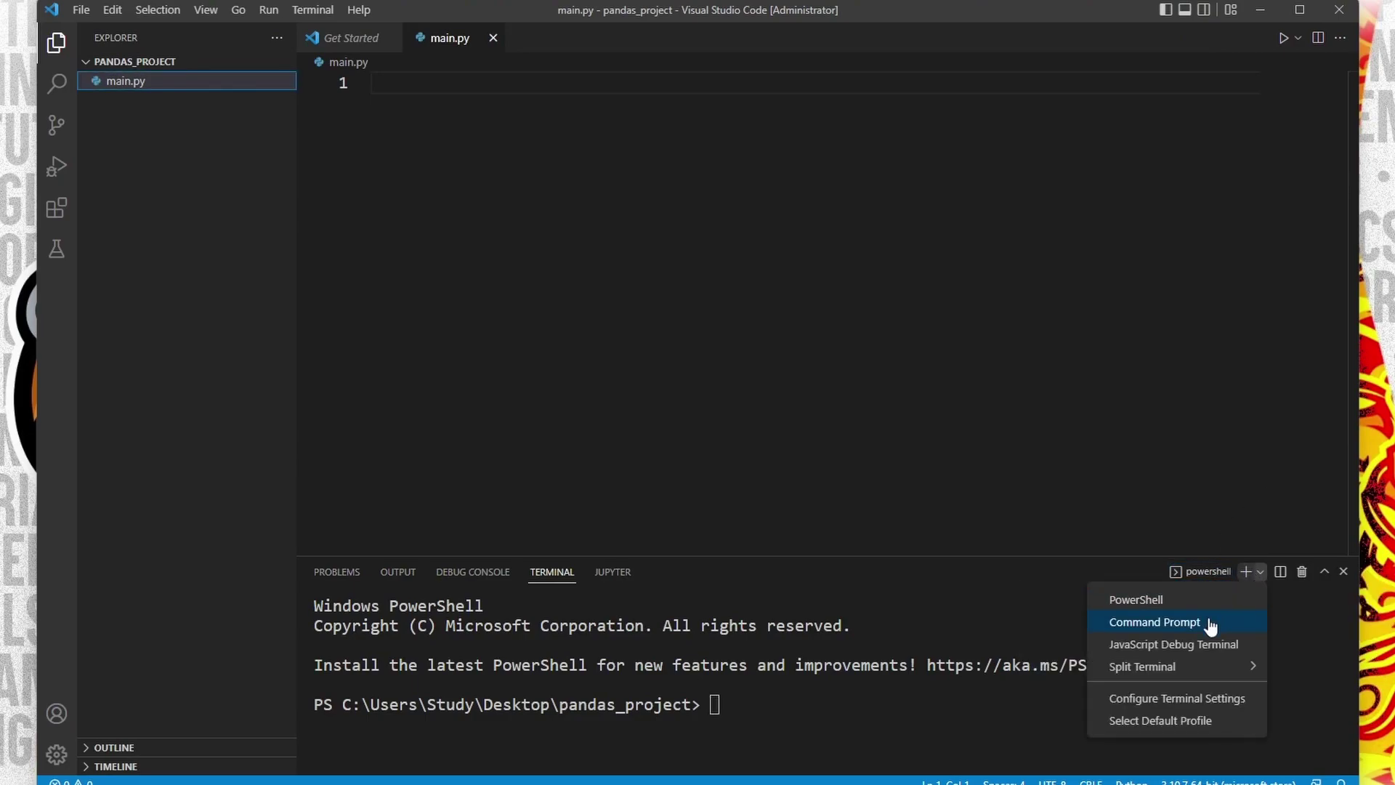
click(1210, 622)
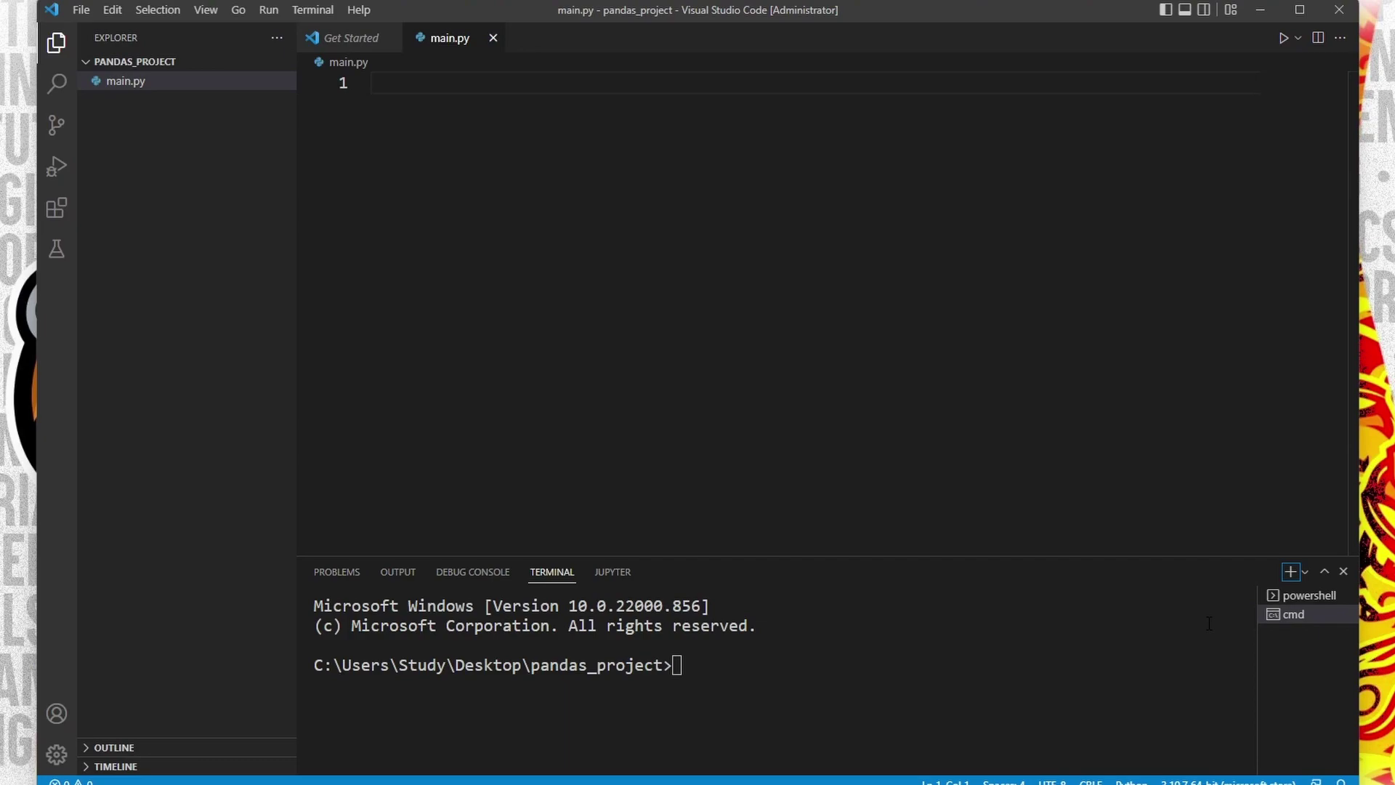
Run python3.10 -m venv studysession in the Command Prompt terminal
click(1209, 622)
text(pyt)
text(hon)
text(3.10 )
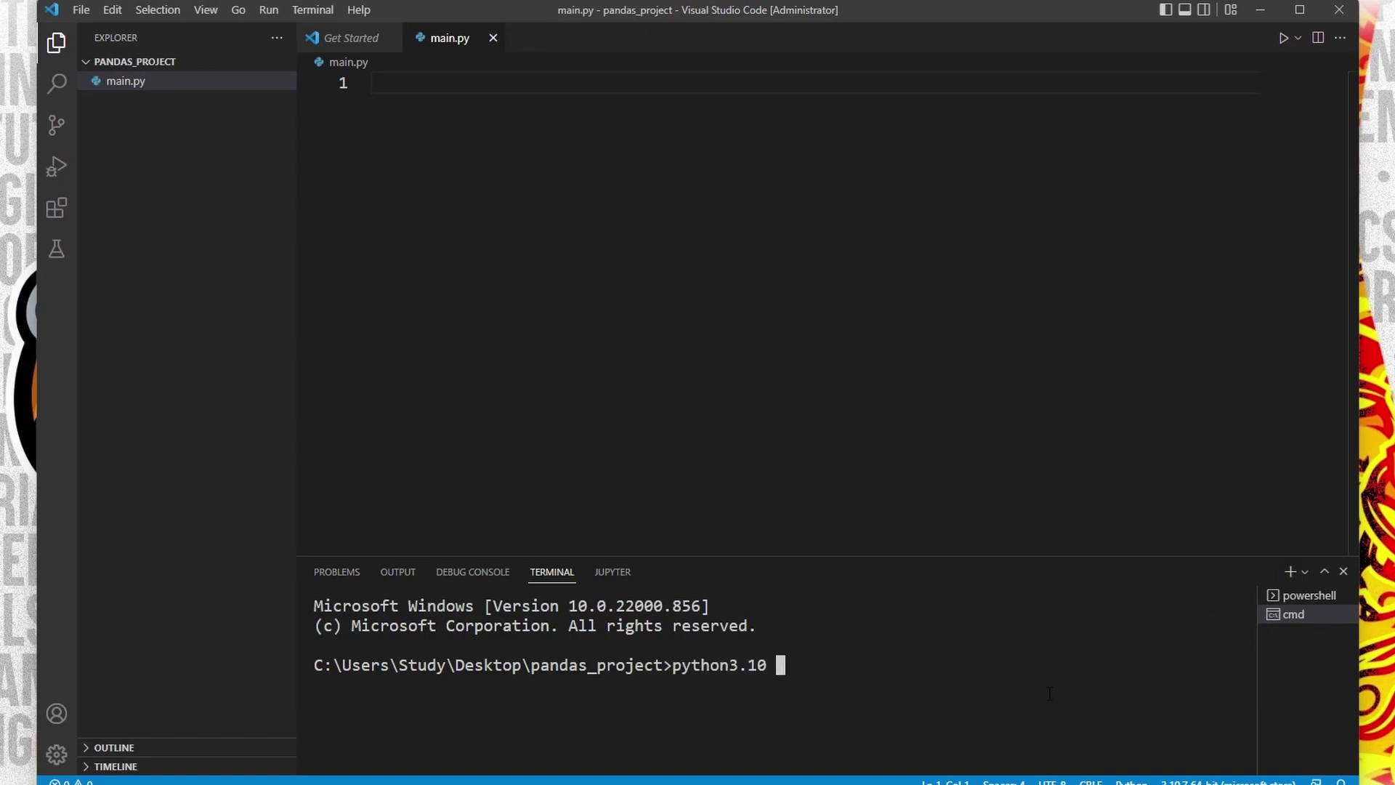
text(-)
text(m ve)
text(nv study)
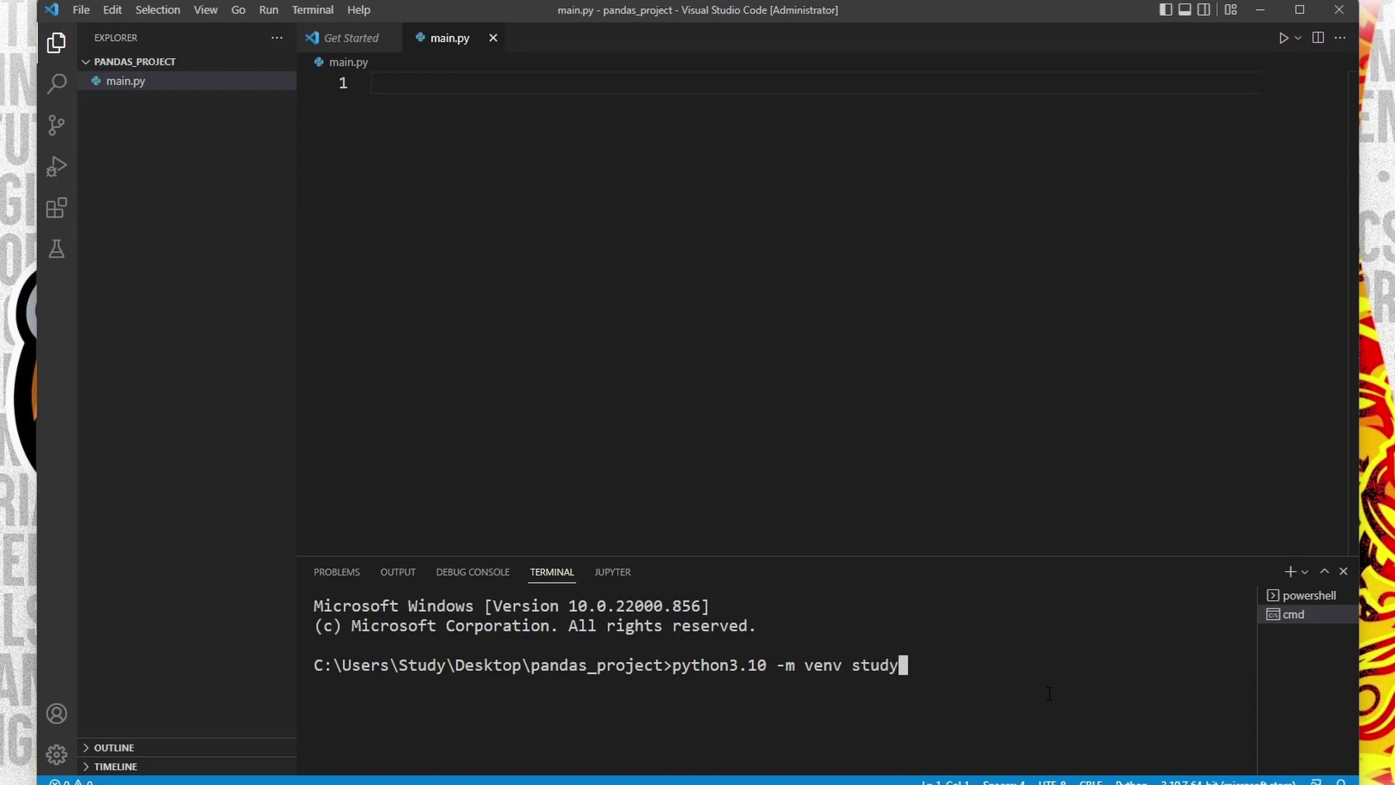
text(session)
key(Return)
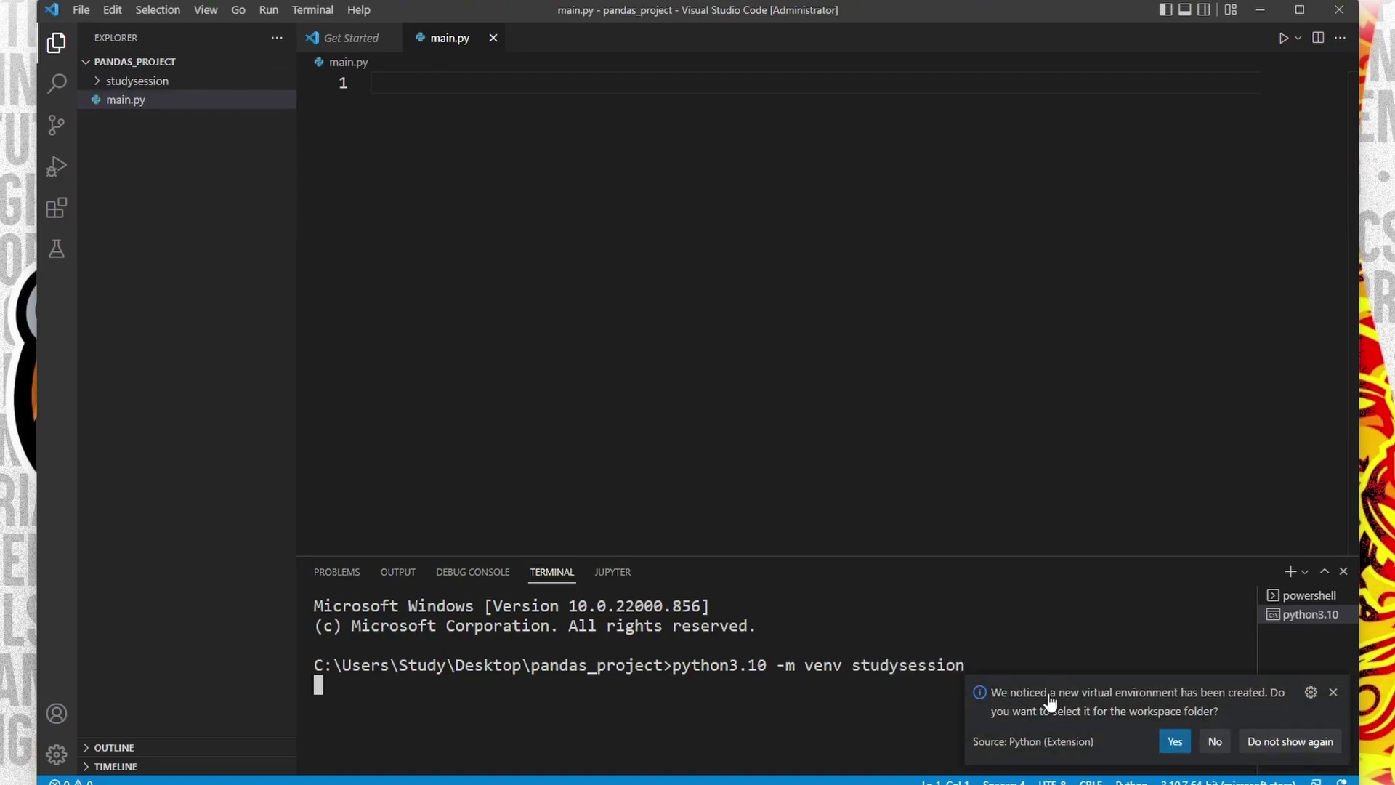
Accept studysession as the workspace environment and expand its folder in Explorer
click(1175, 744)
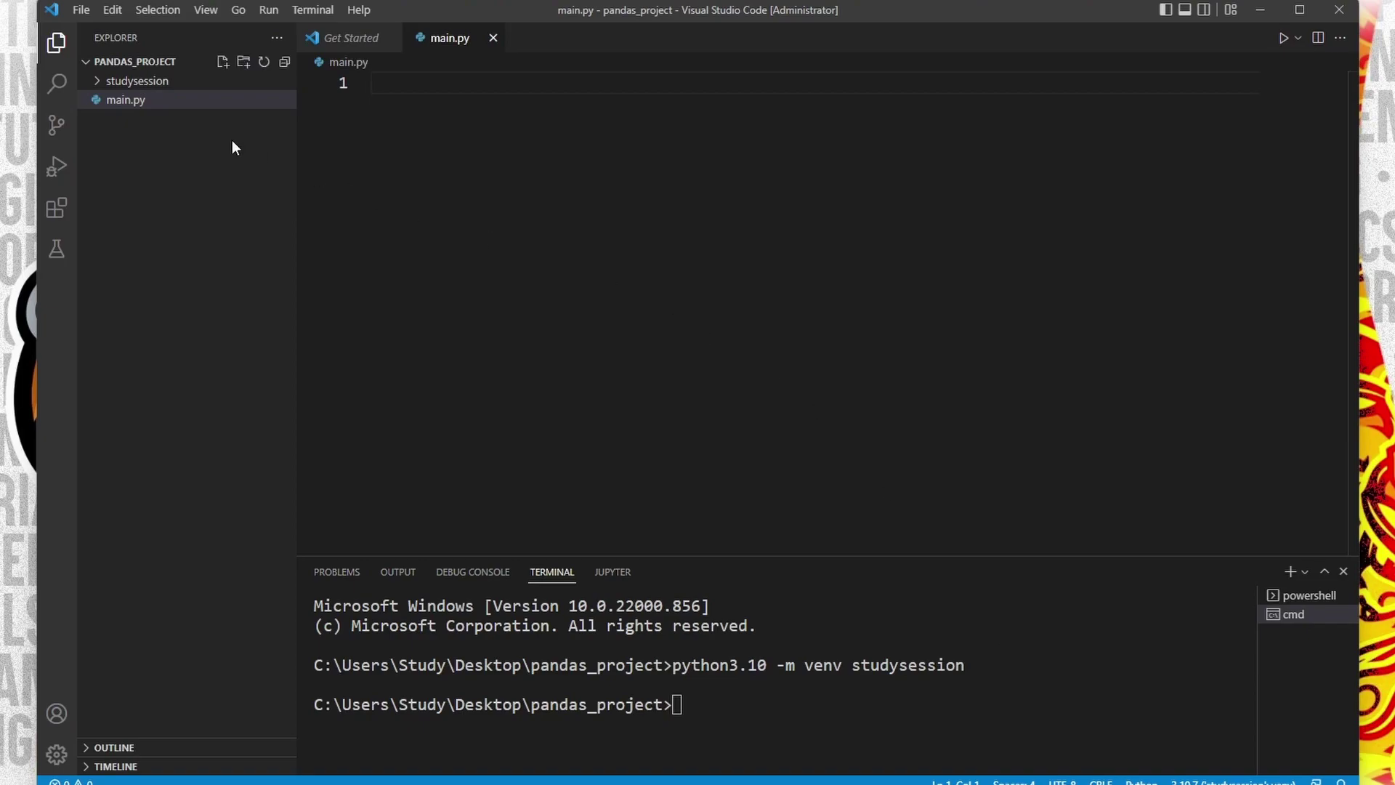
click(97, 83)
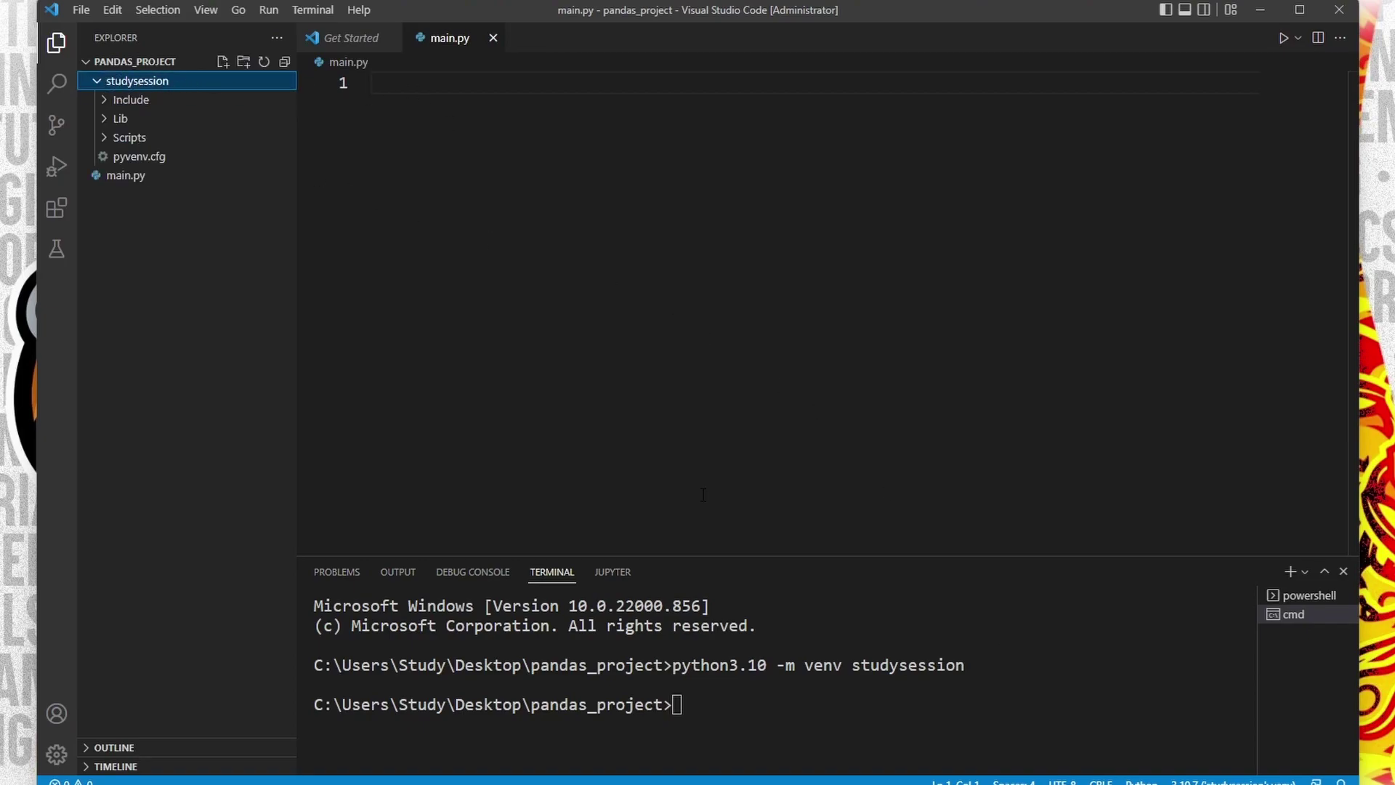
click(777, 694)
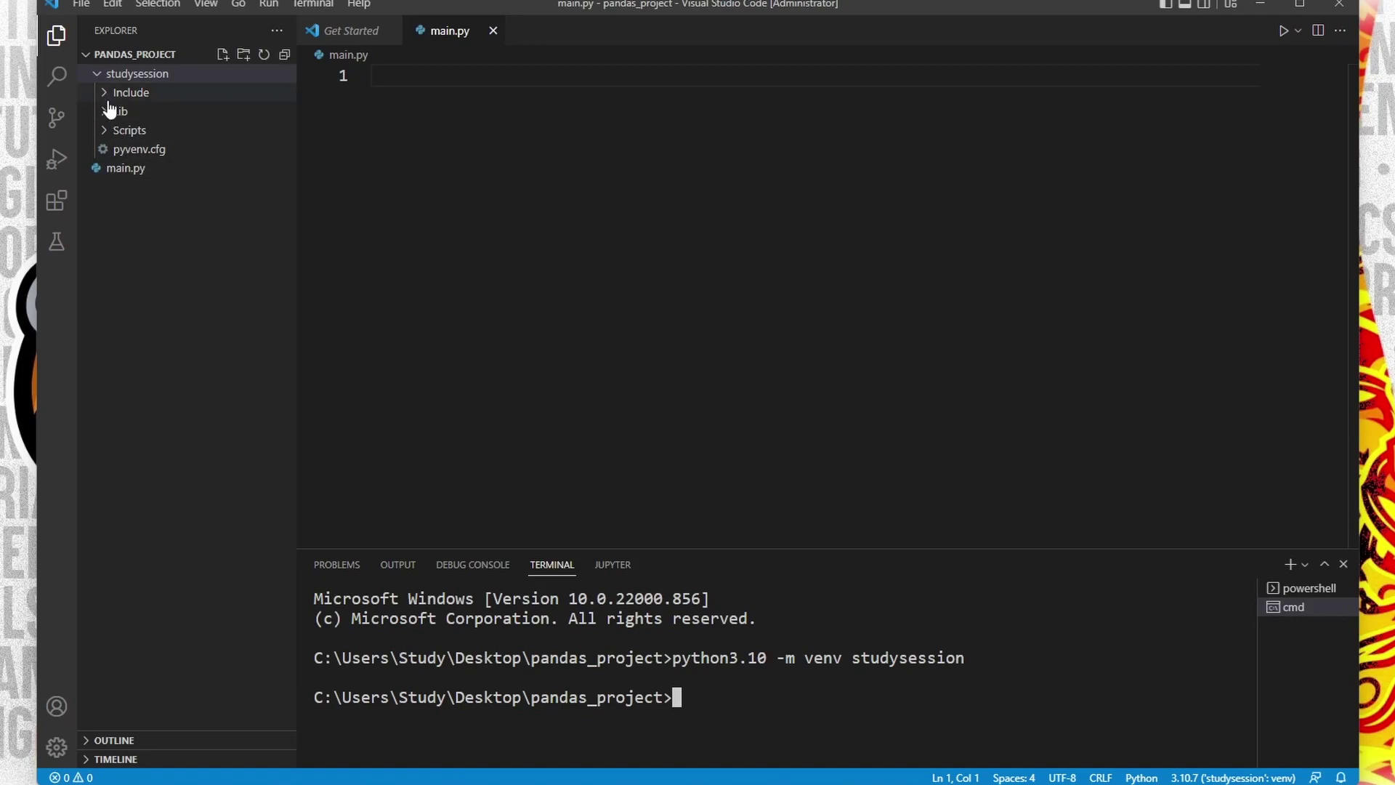
Run studysession\Scripts\activate and check the (studysession) prompt prefix
click(107, 131)
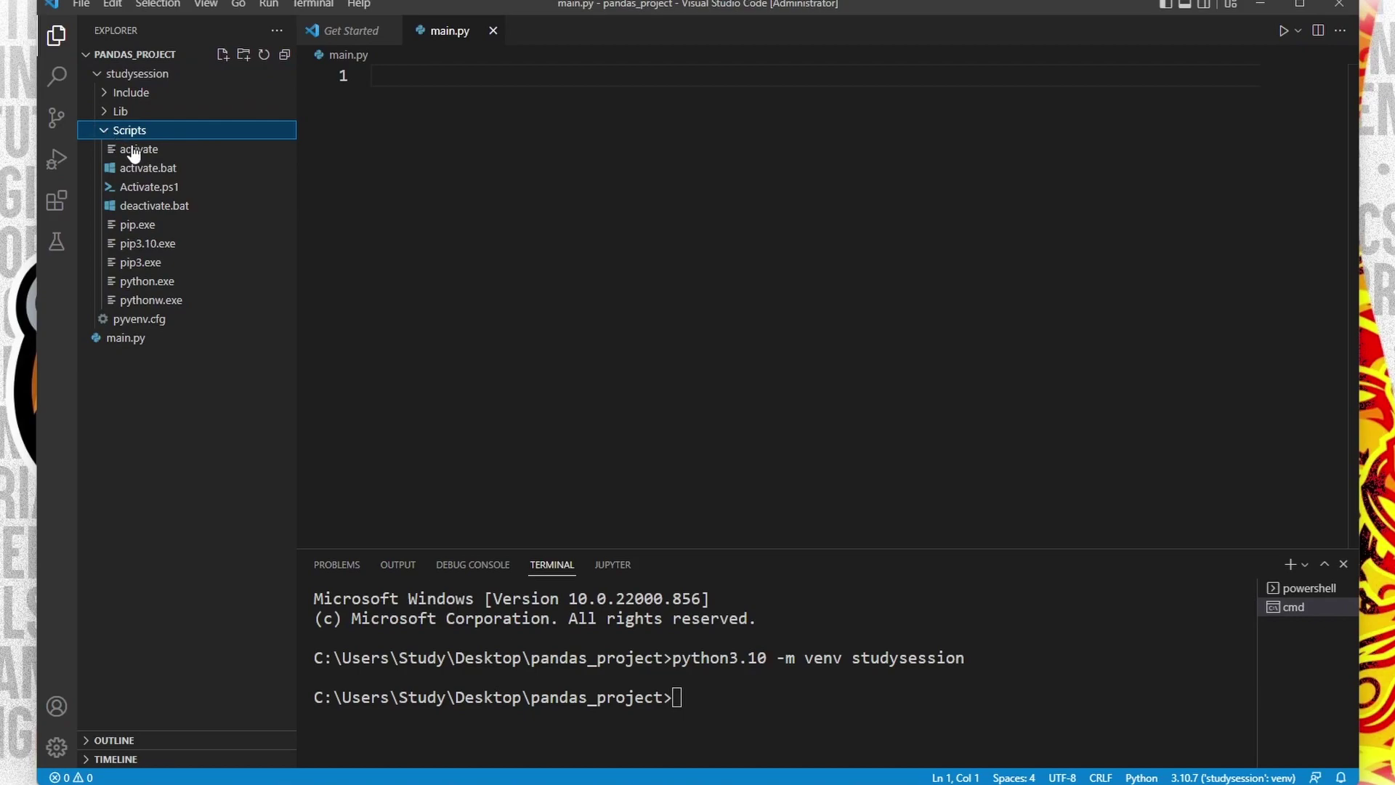
click(738, 705)
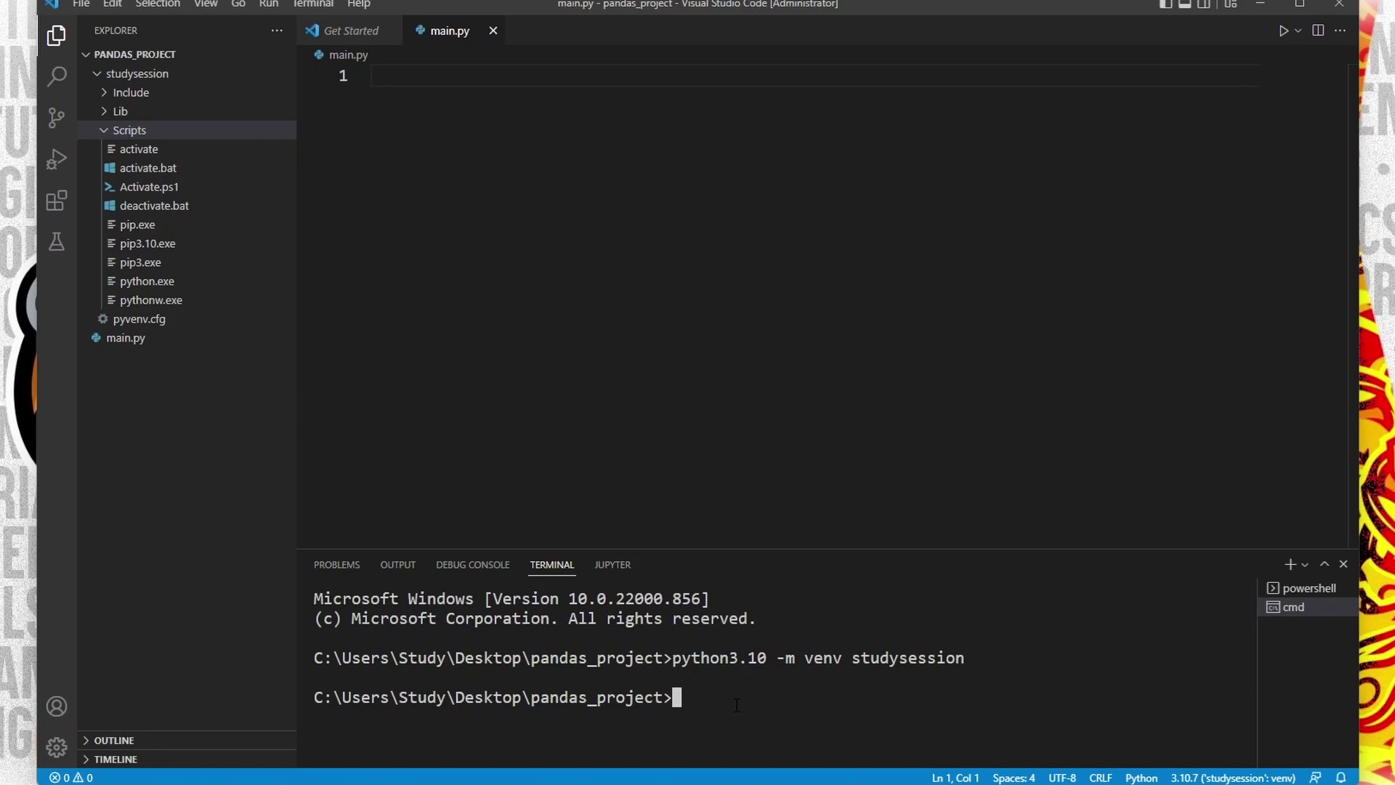
text(studysession\)
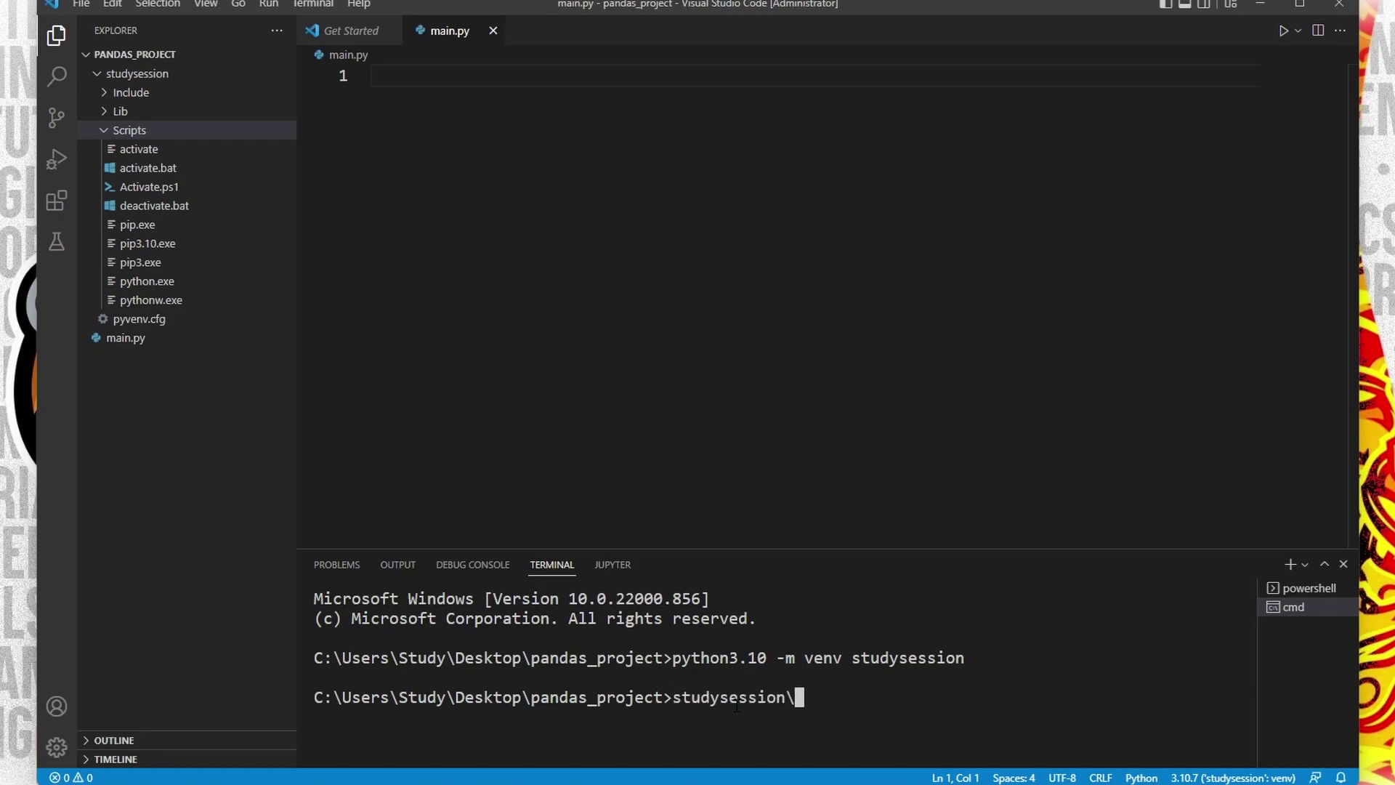
text(S)
key(Tab)
text(\)
text(activate)
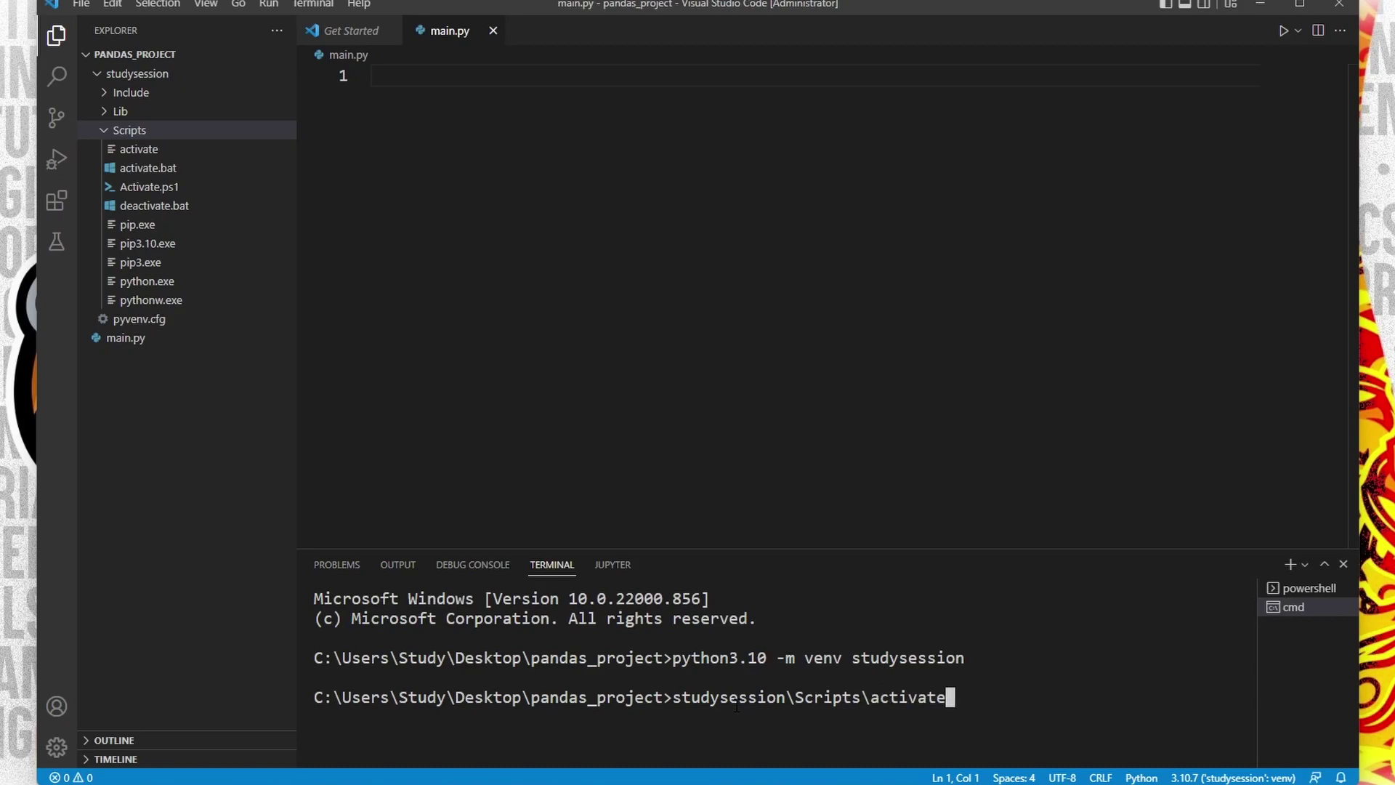
key(Return)
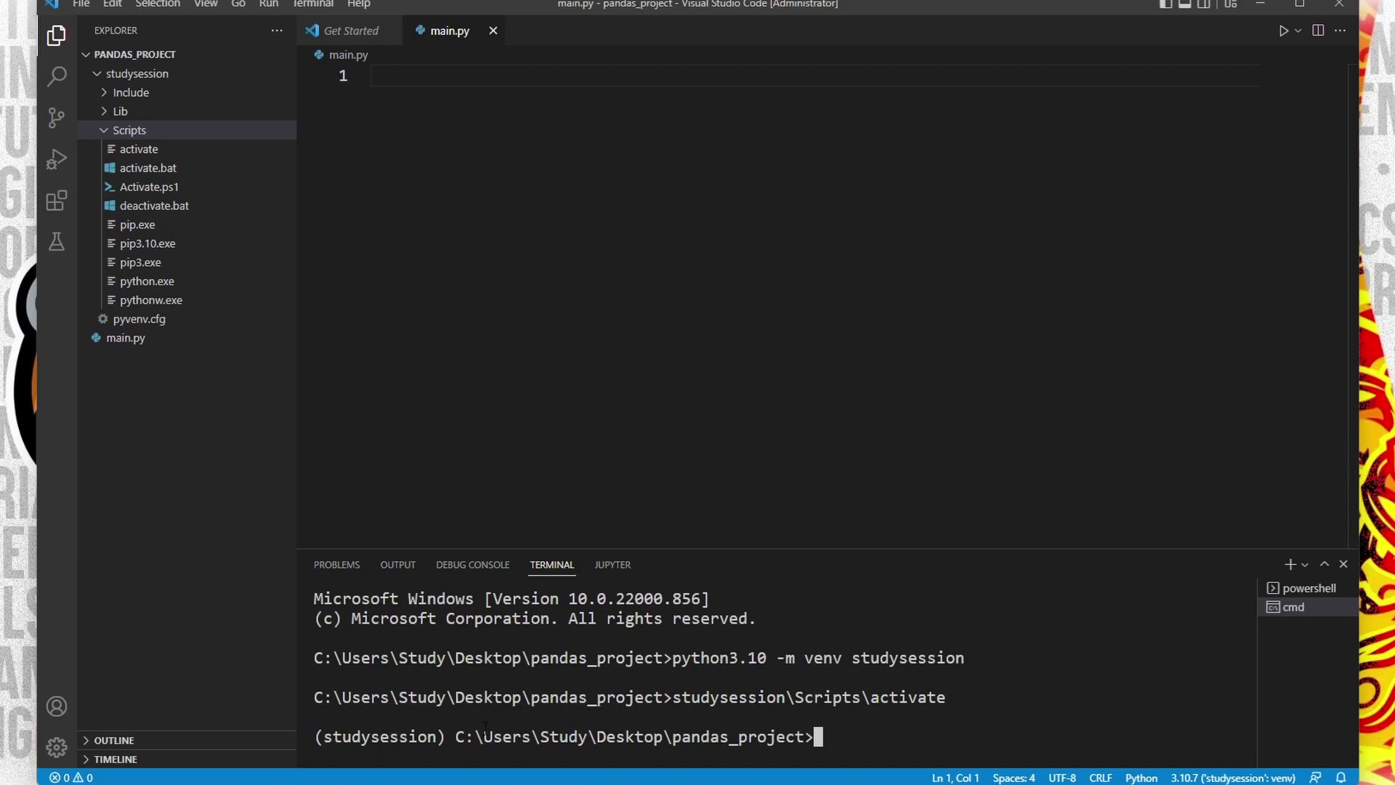
double_click(379, 736)
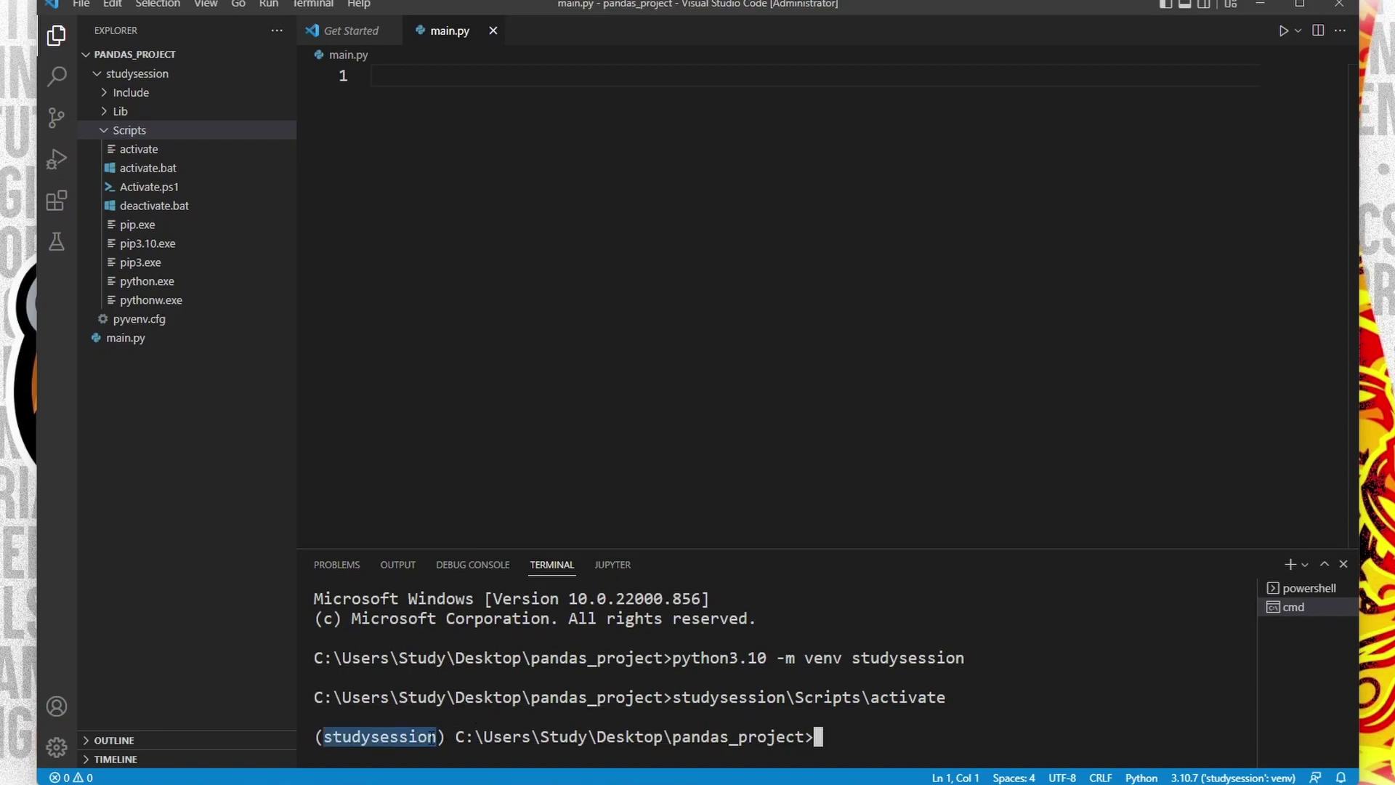
click(888, 746)
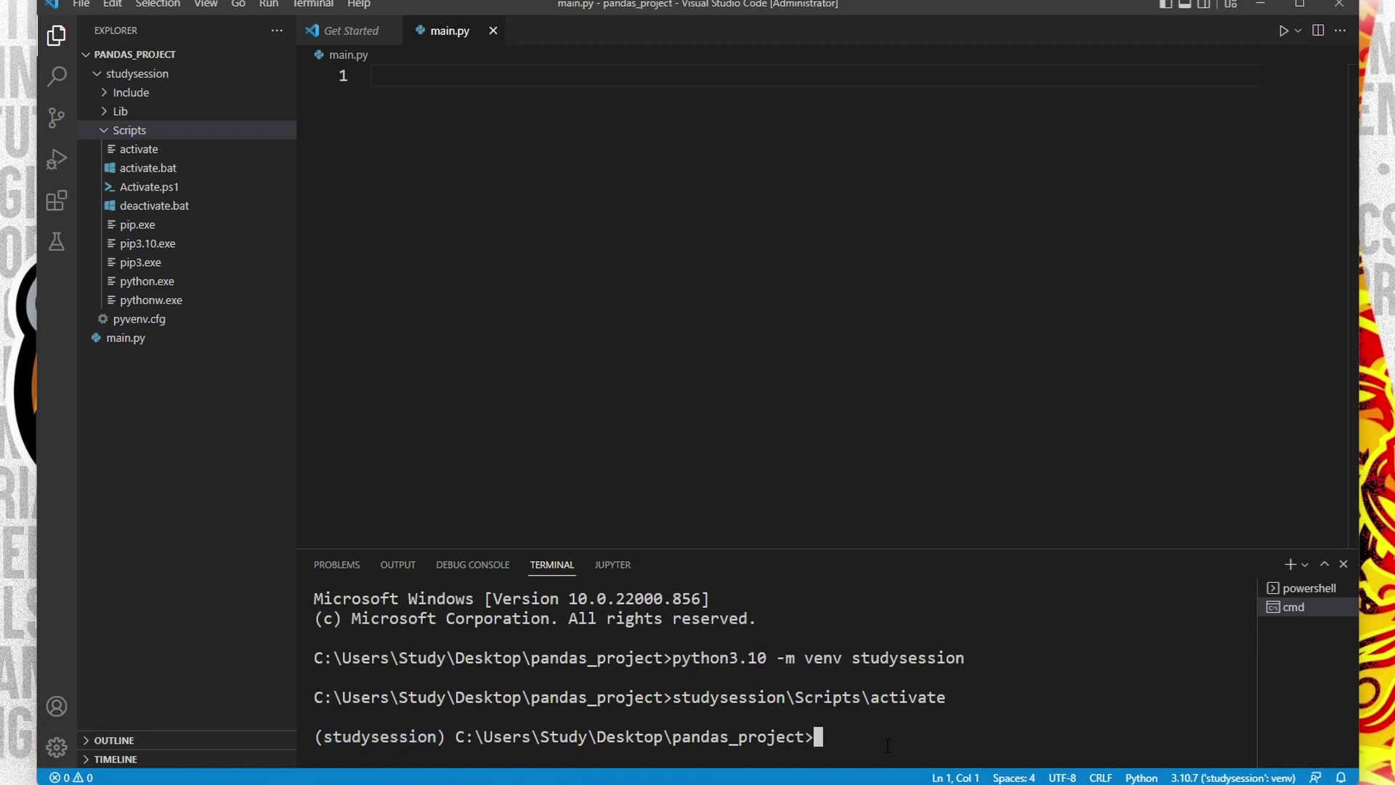
text(pip3)
text( install --yp)
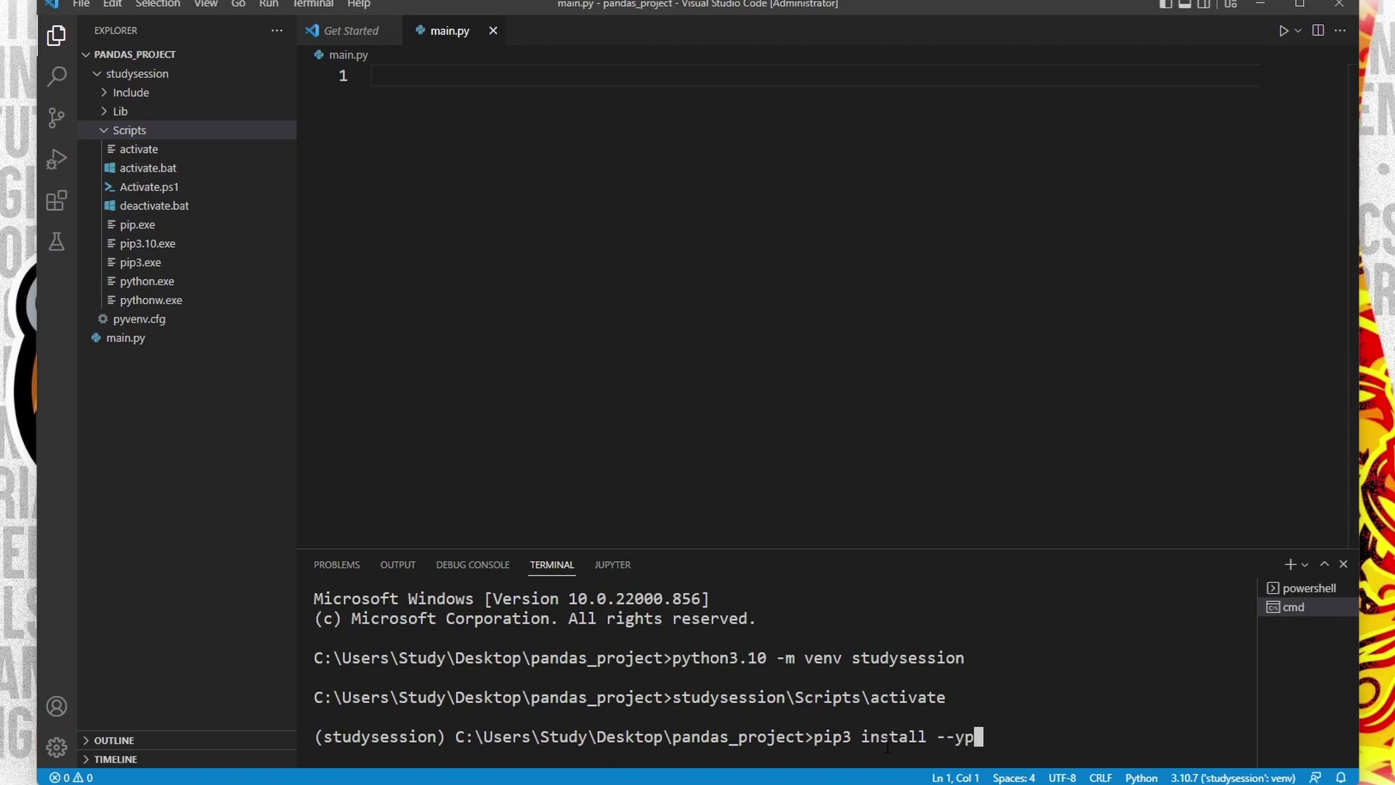
Run pip3 install --upgrade pip, which reports pip 22.2.2 already up to date
key(BackSpace)
key(BackSpace)
text(upgra)
text(de pip)
key(Return)
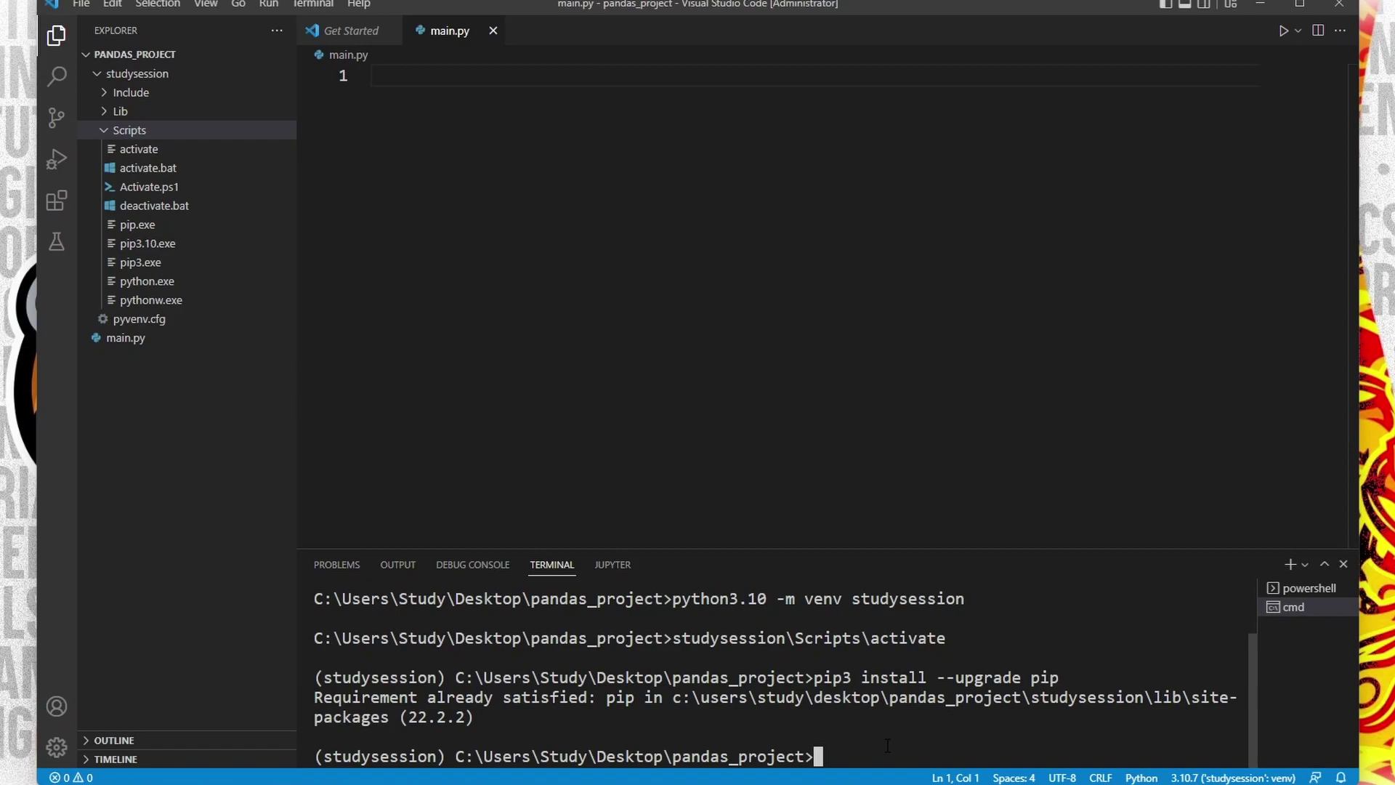
text(pip3)
text( install pand)
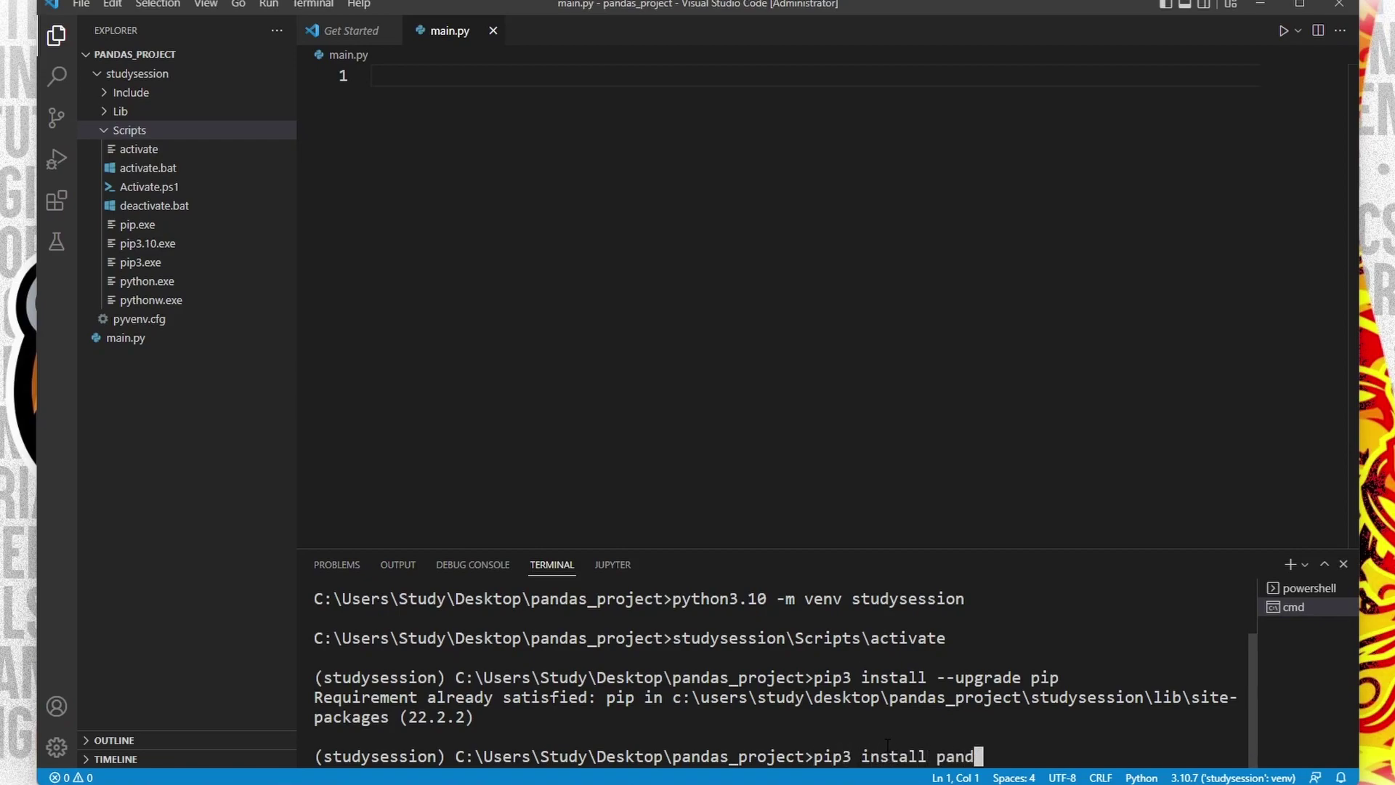
text(as)
Run pip3 install pandas, installing pandas 1.4.4 with numpy, pytz, six and python-dateutil
key(Return)
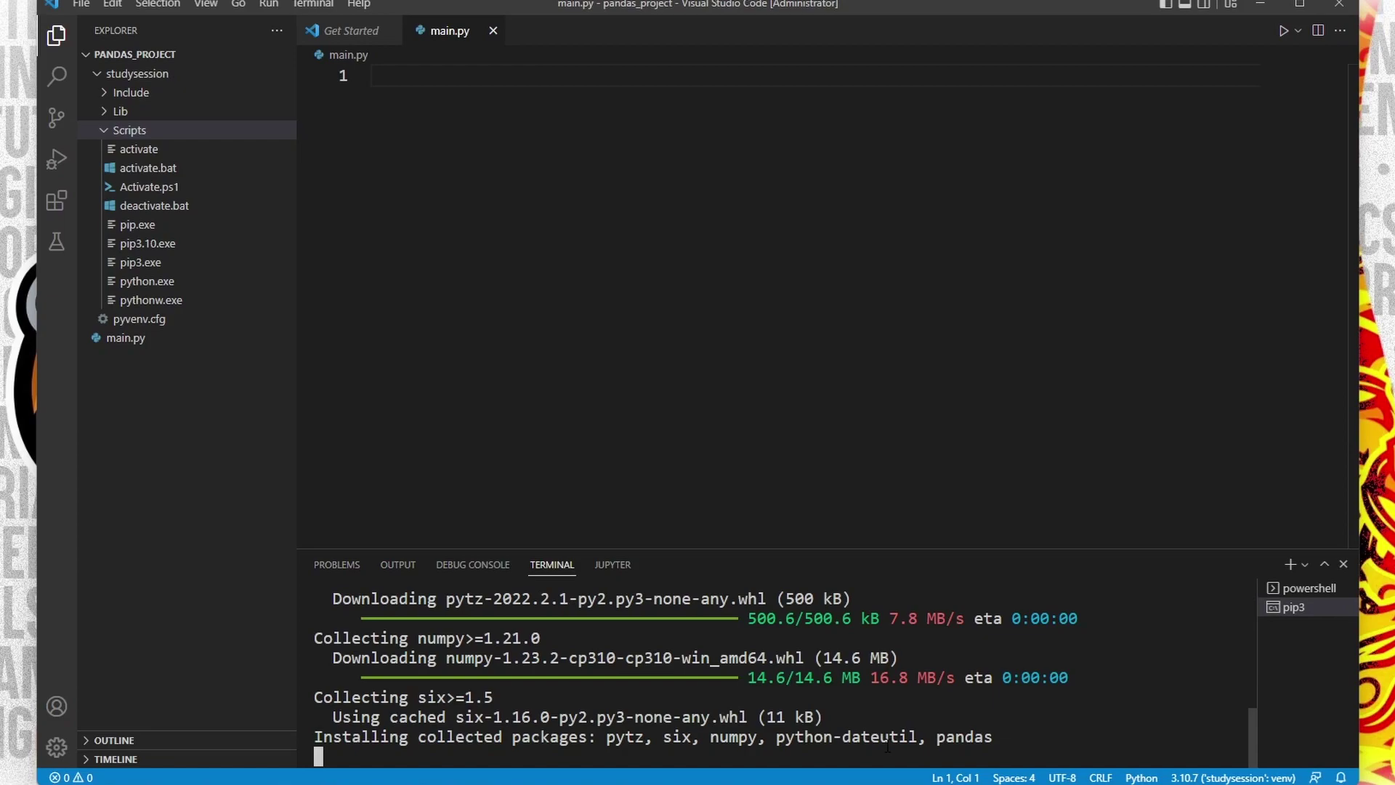
Write 'import pandas as pd', 'data = pd.Series([1, 2, 3])' and 'print(data)' in main.py
click(724, 313)
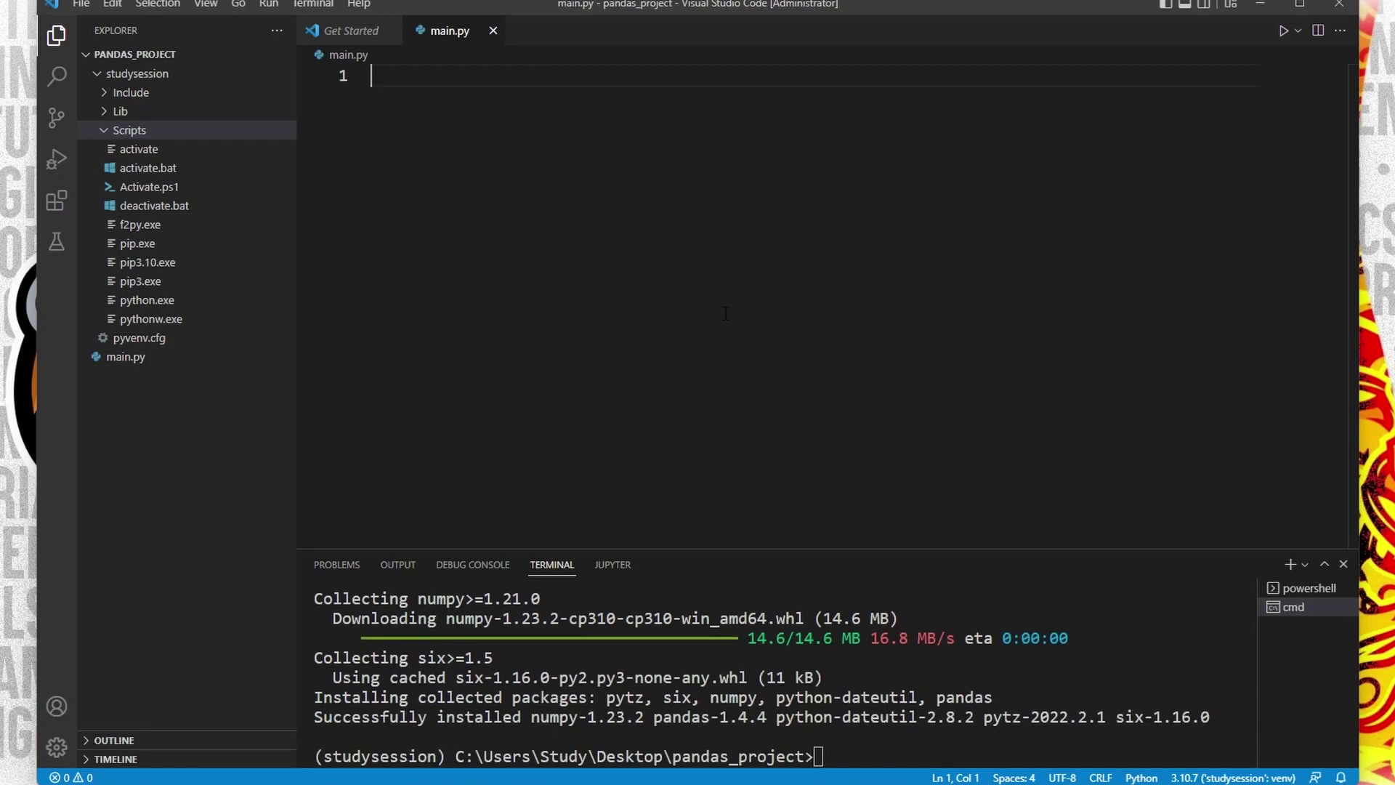
text(import )
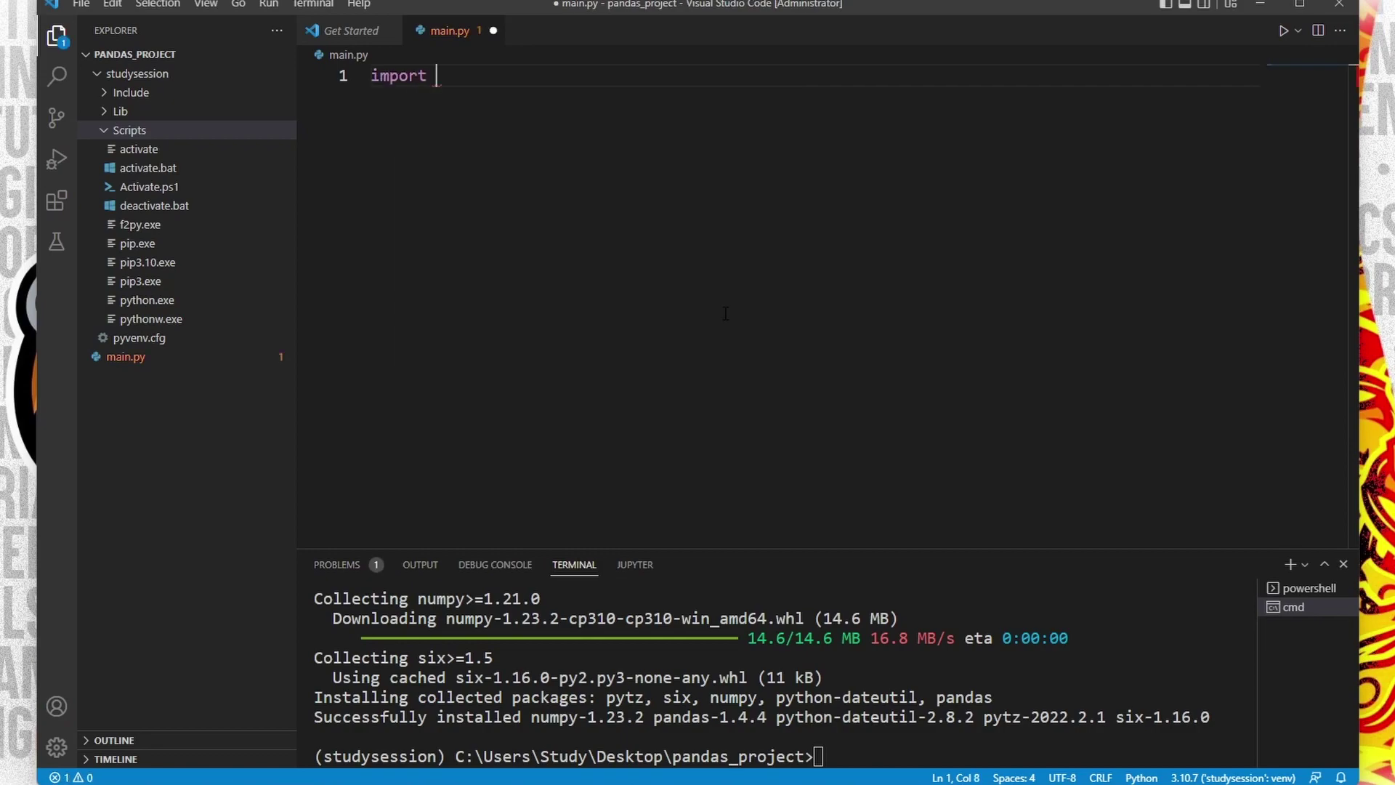
text(pandas )
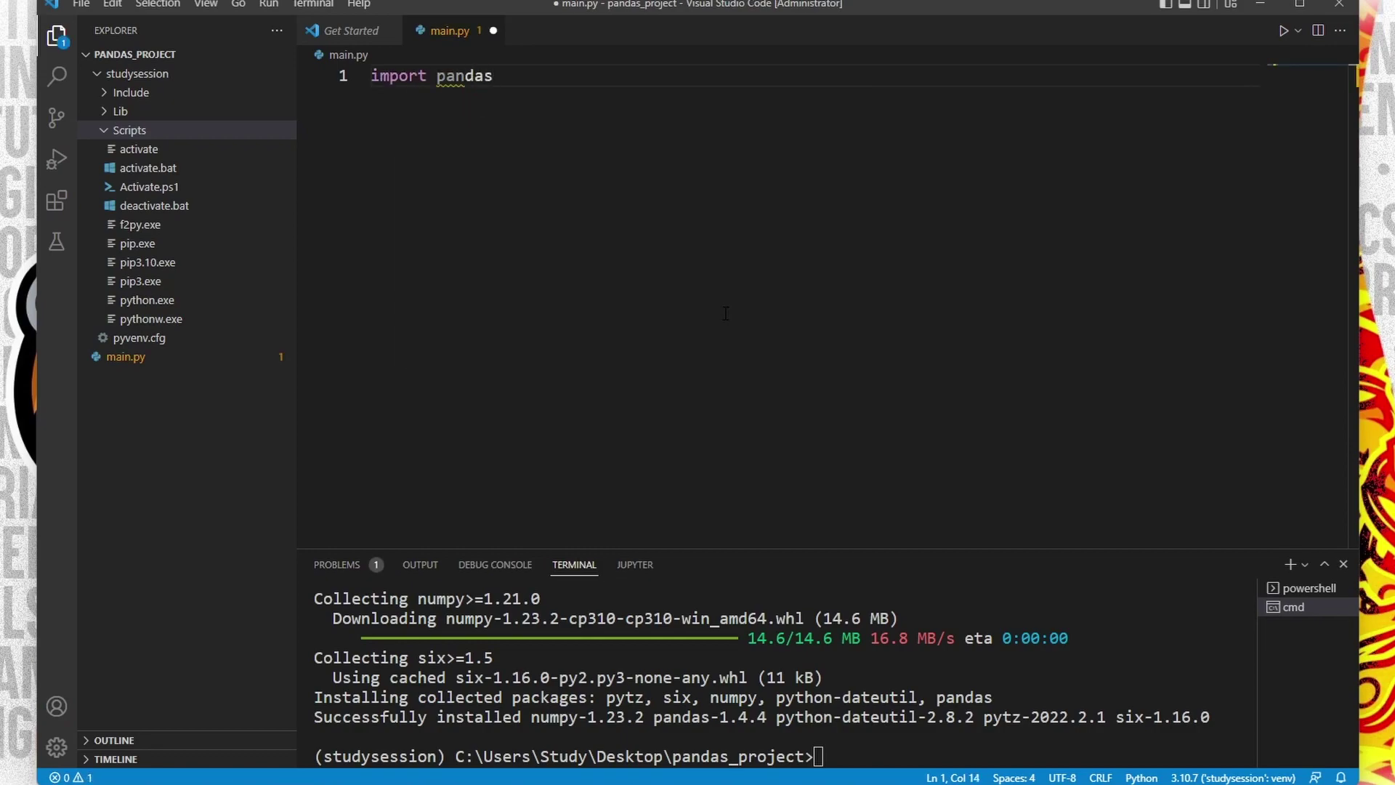
text(as pd)
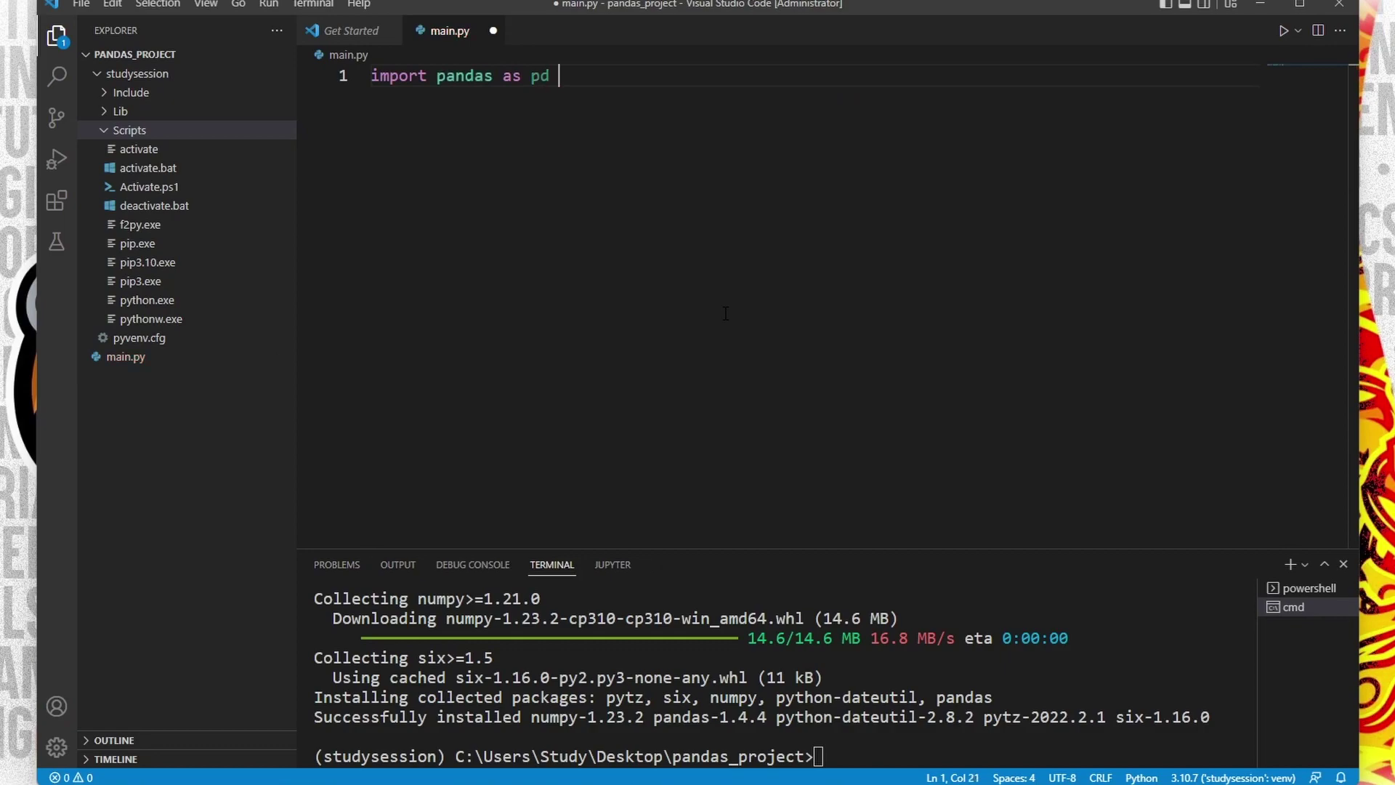
key(Return)
key(Return)
text(data)
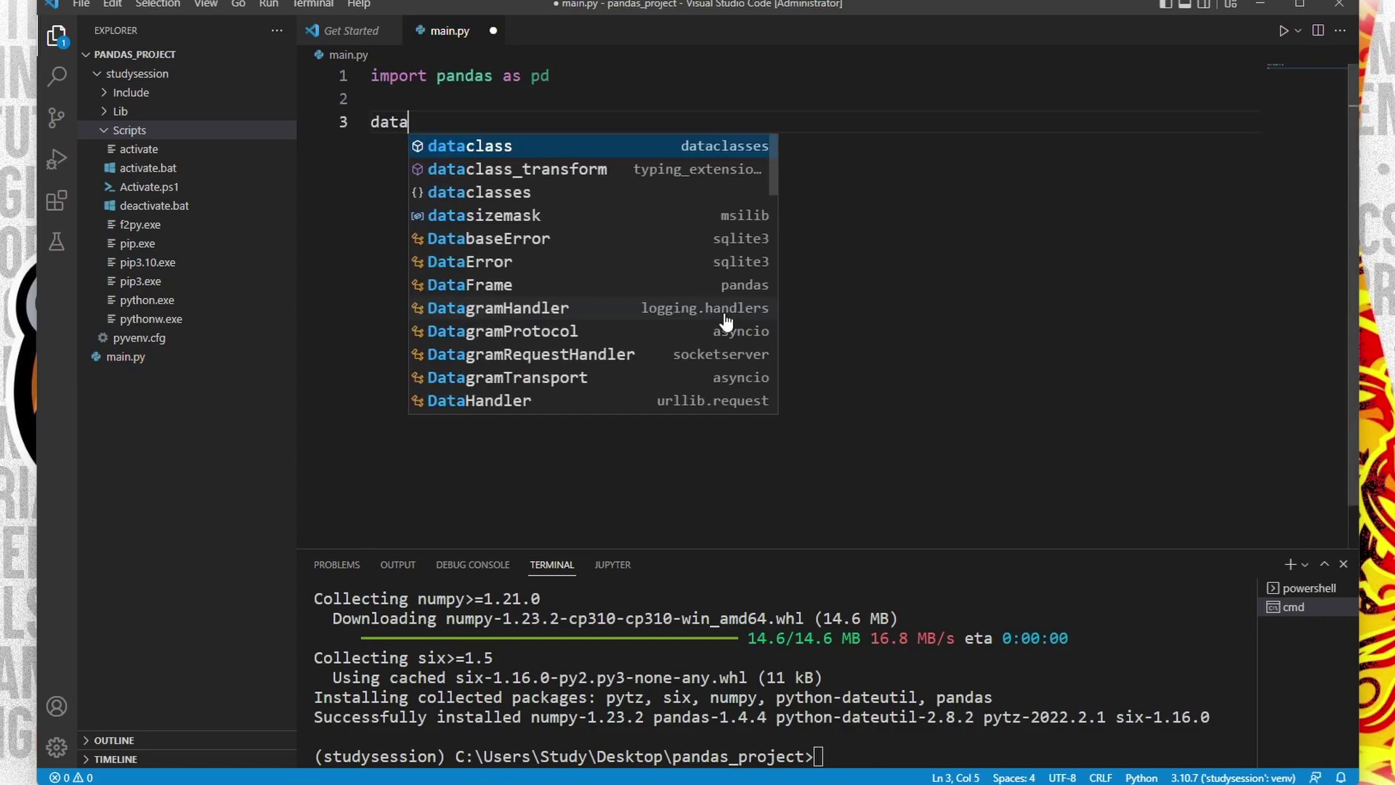
text( = pd.S)
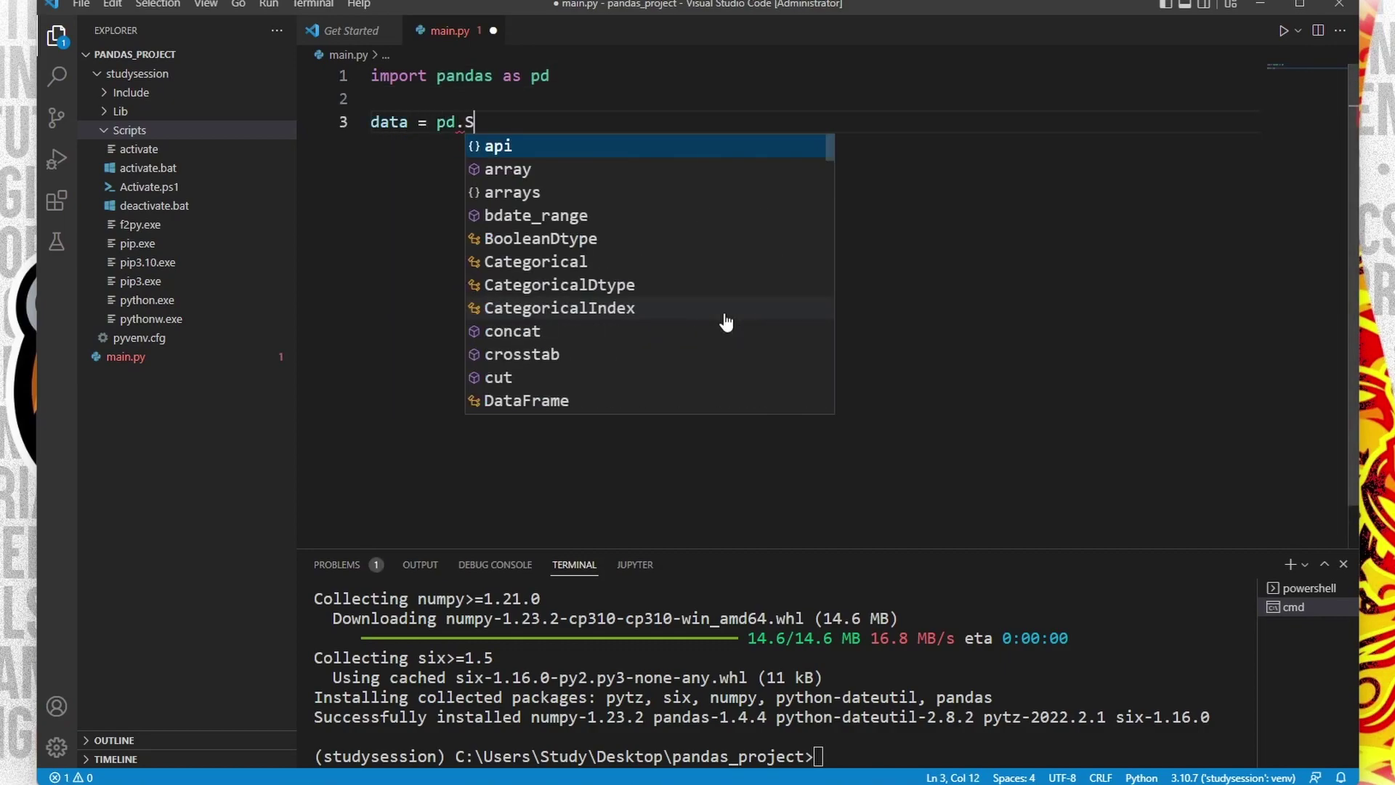
key(Return)
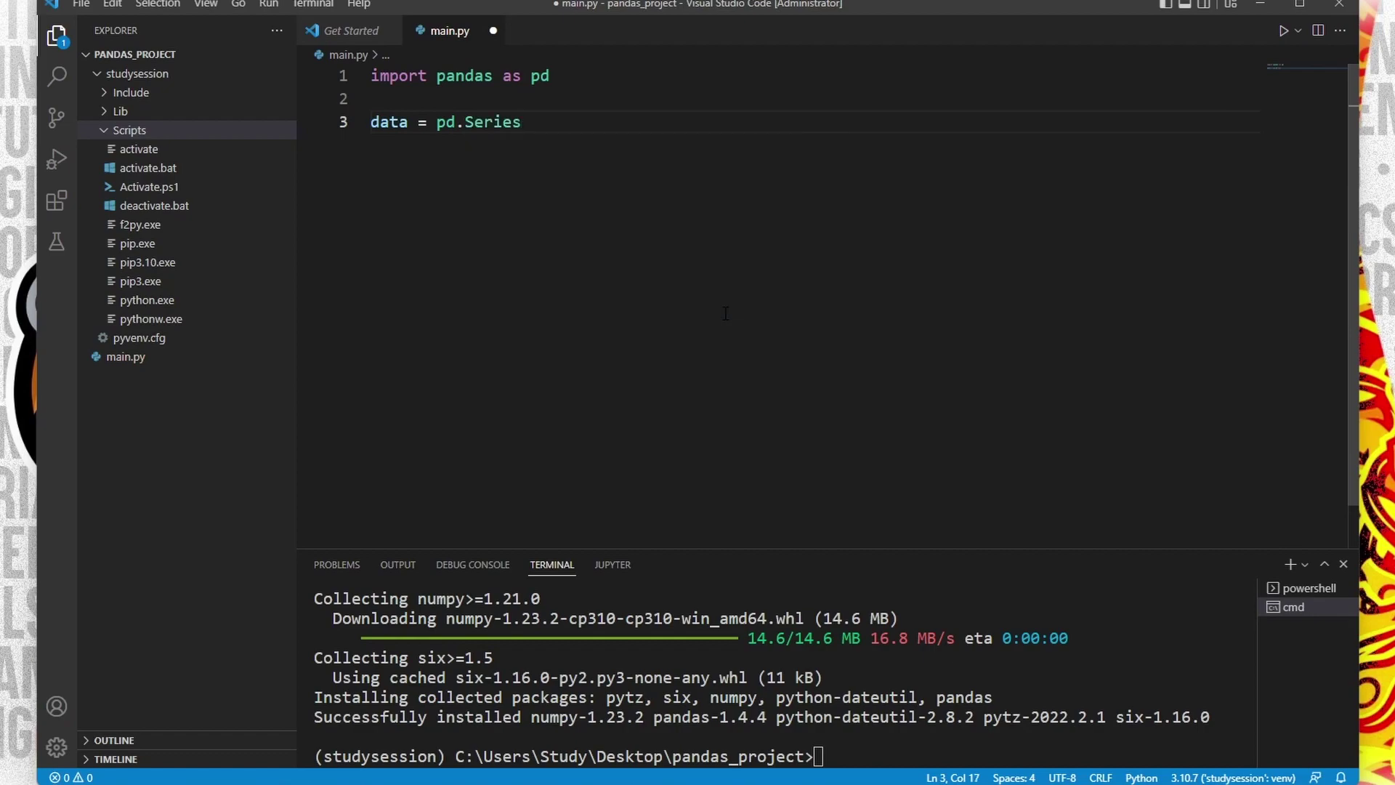
text(([1,)
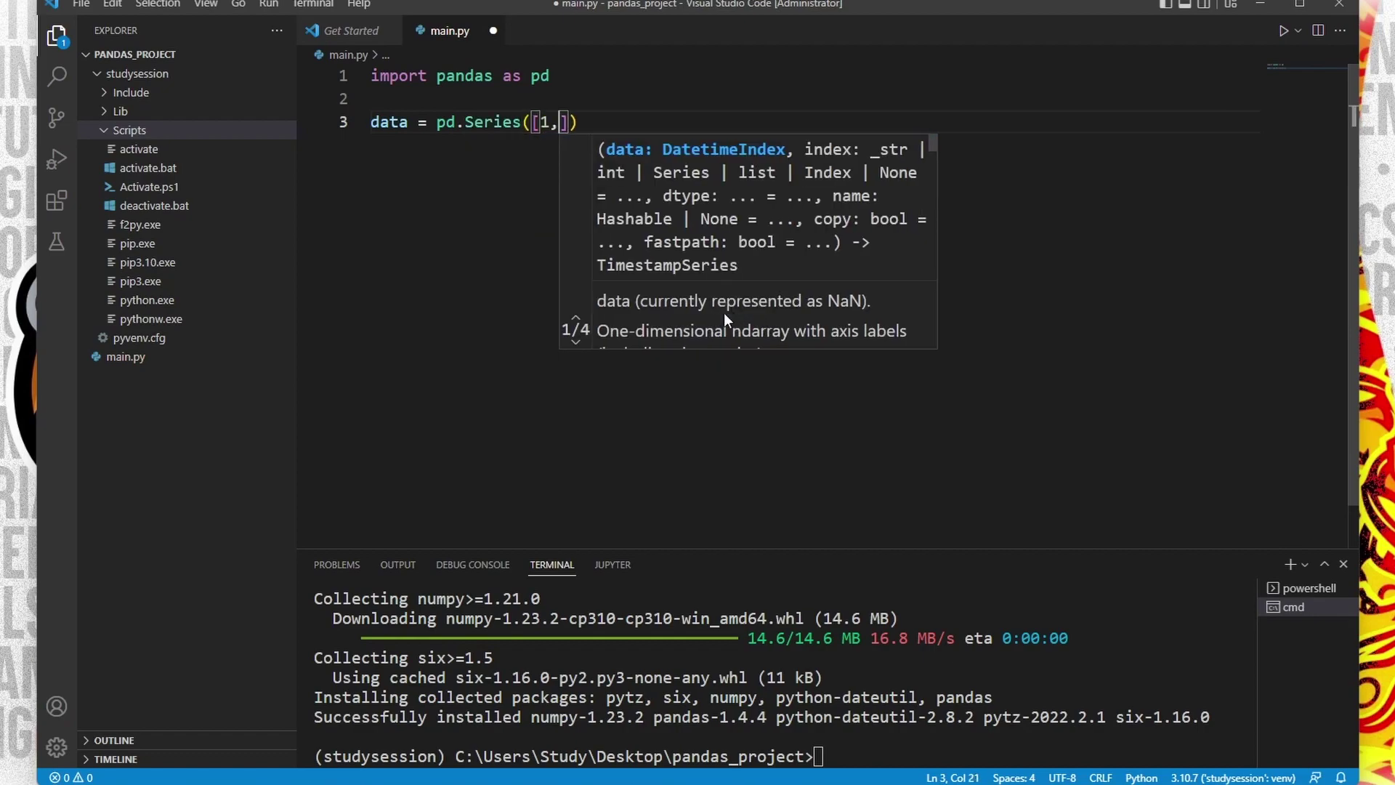
text( 2, 3)
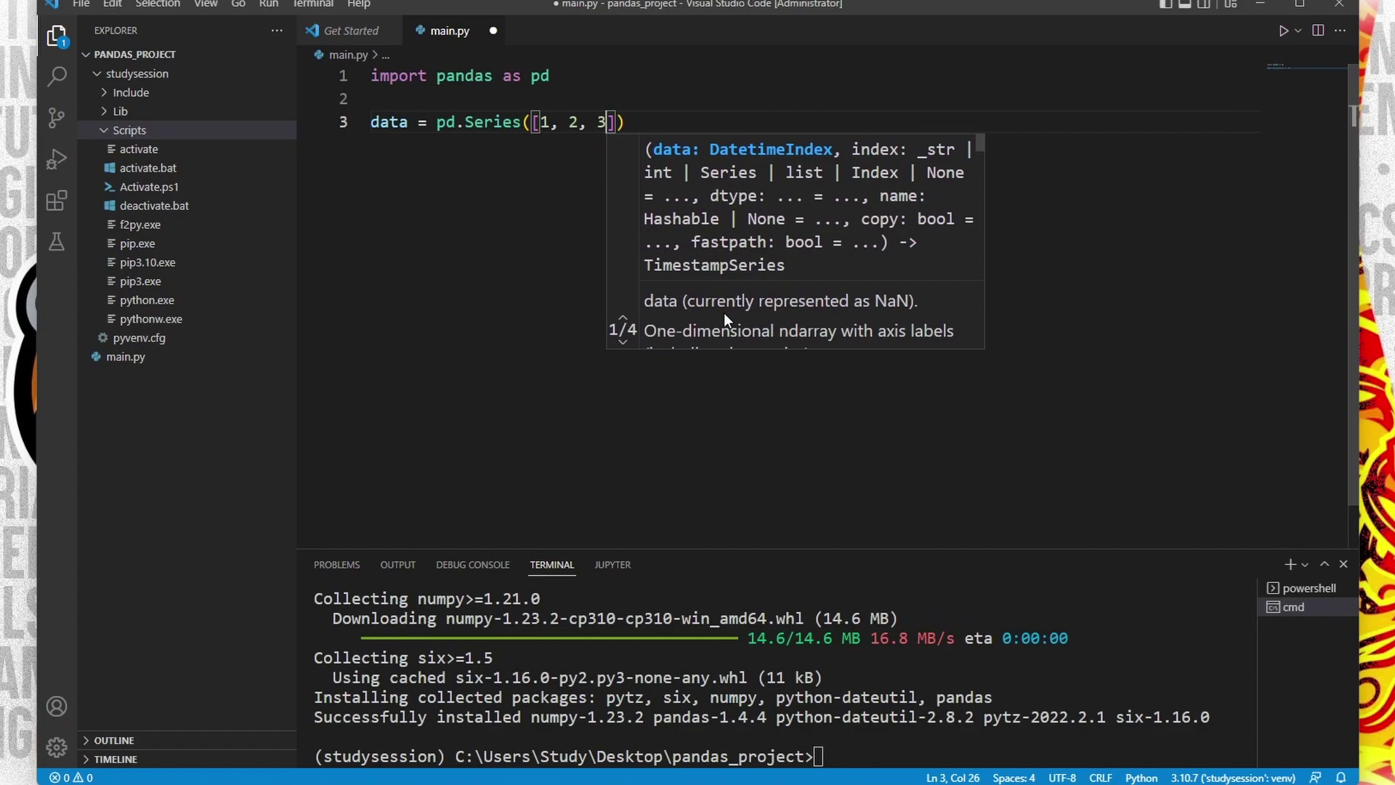
click(698, 123)
key(Return)
key(Return)
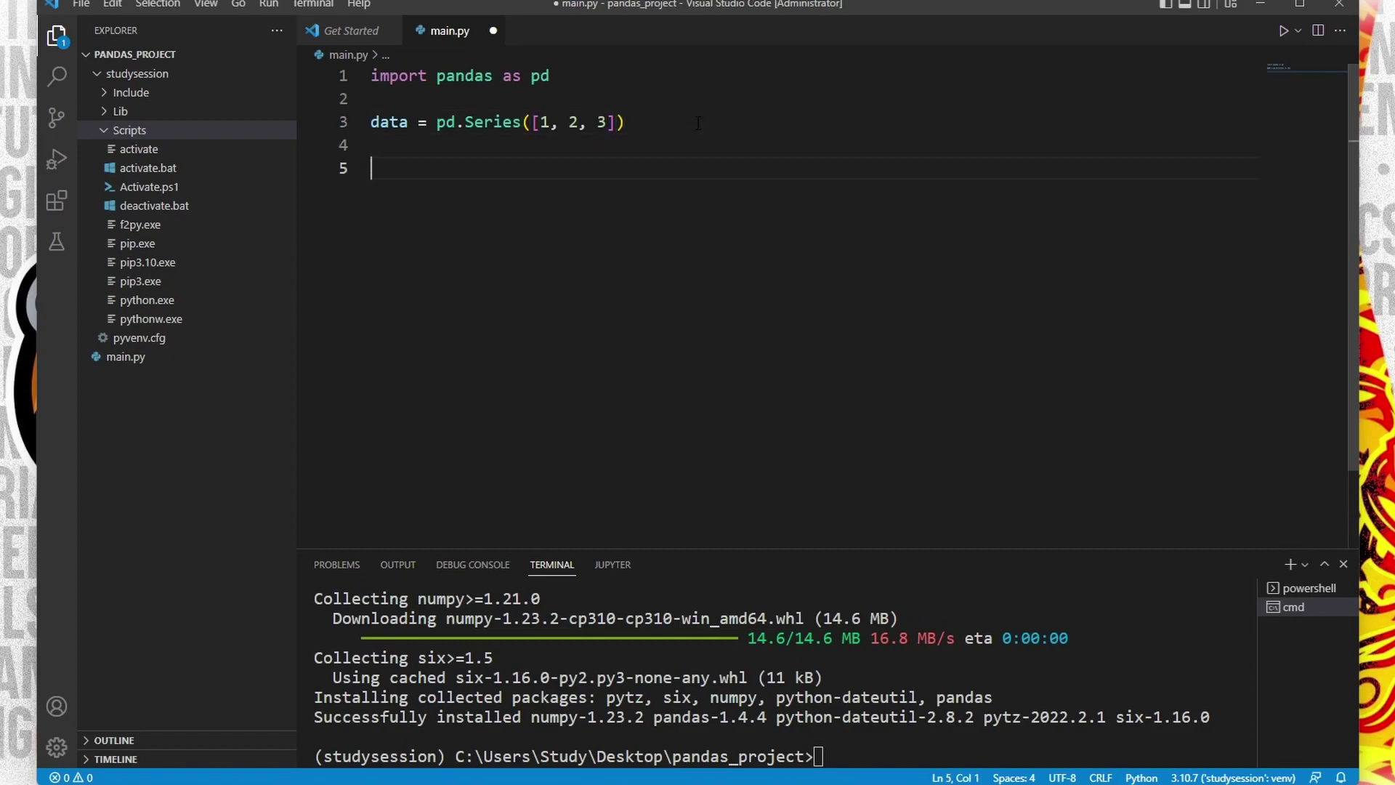
text(print(data)
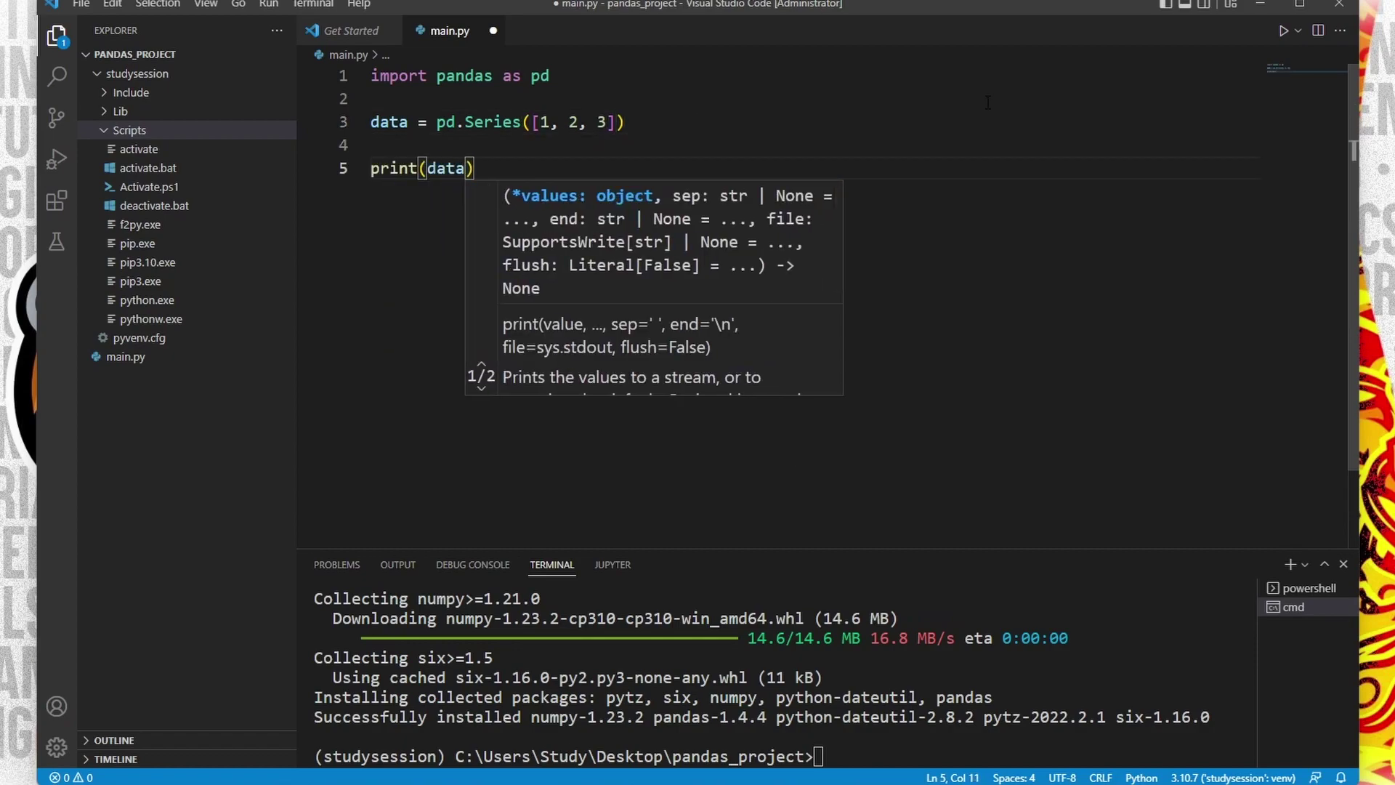
text())
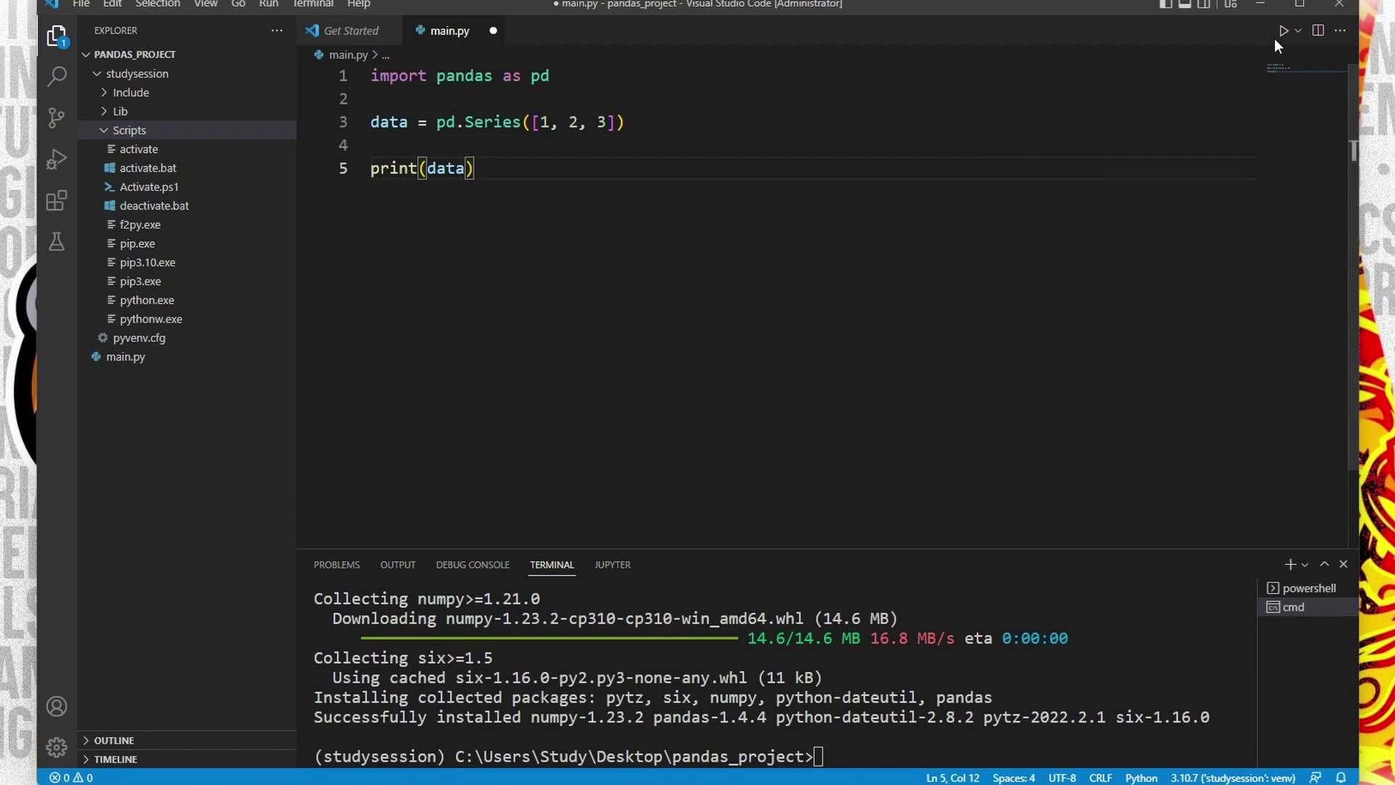
Run main.py and highlight the printed Series output (1, 2, 3, dtype int64) in the terminal
click(1284, 31)
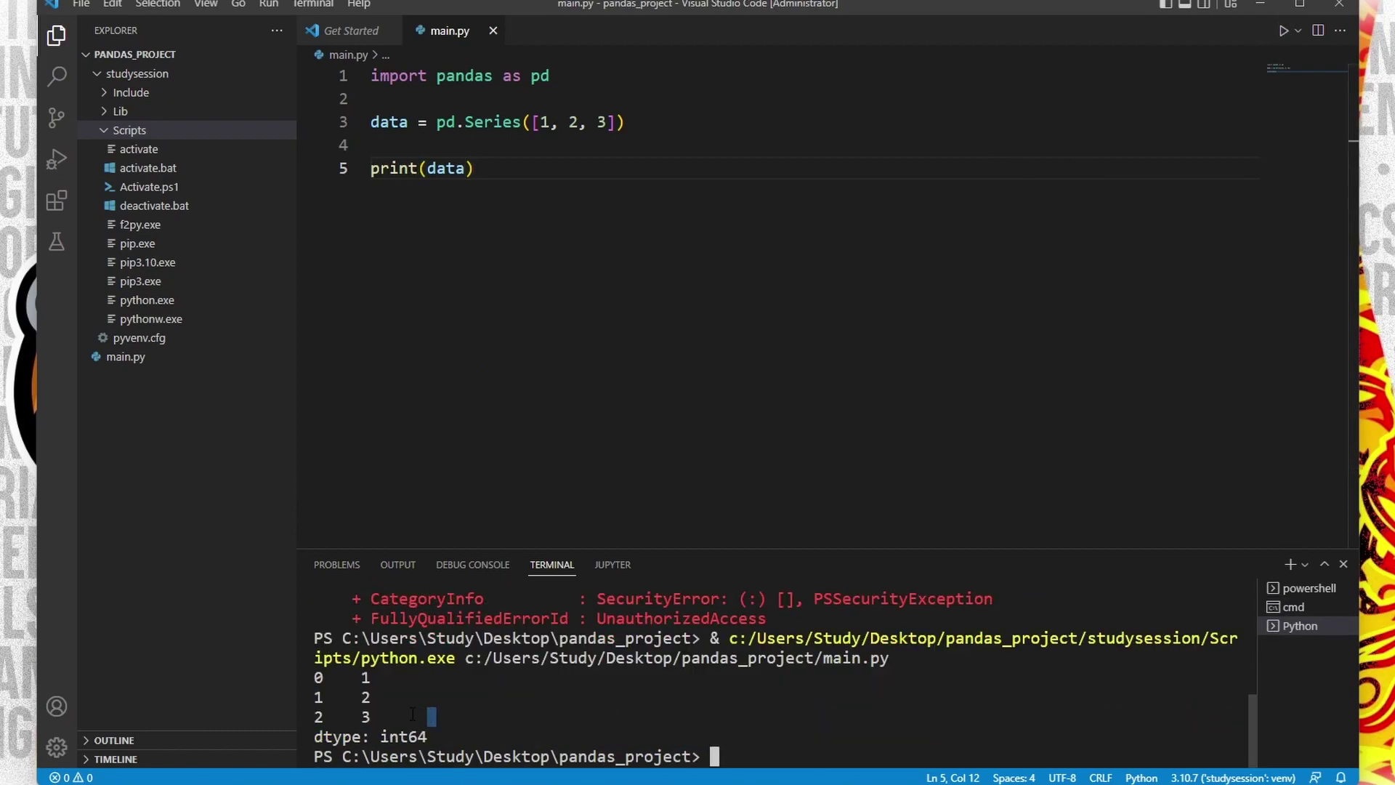
drag(436, 717, 270, 678)
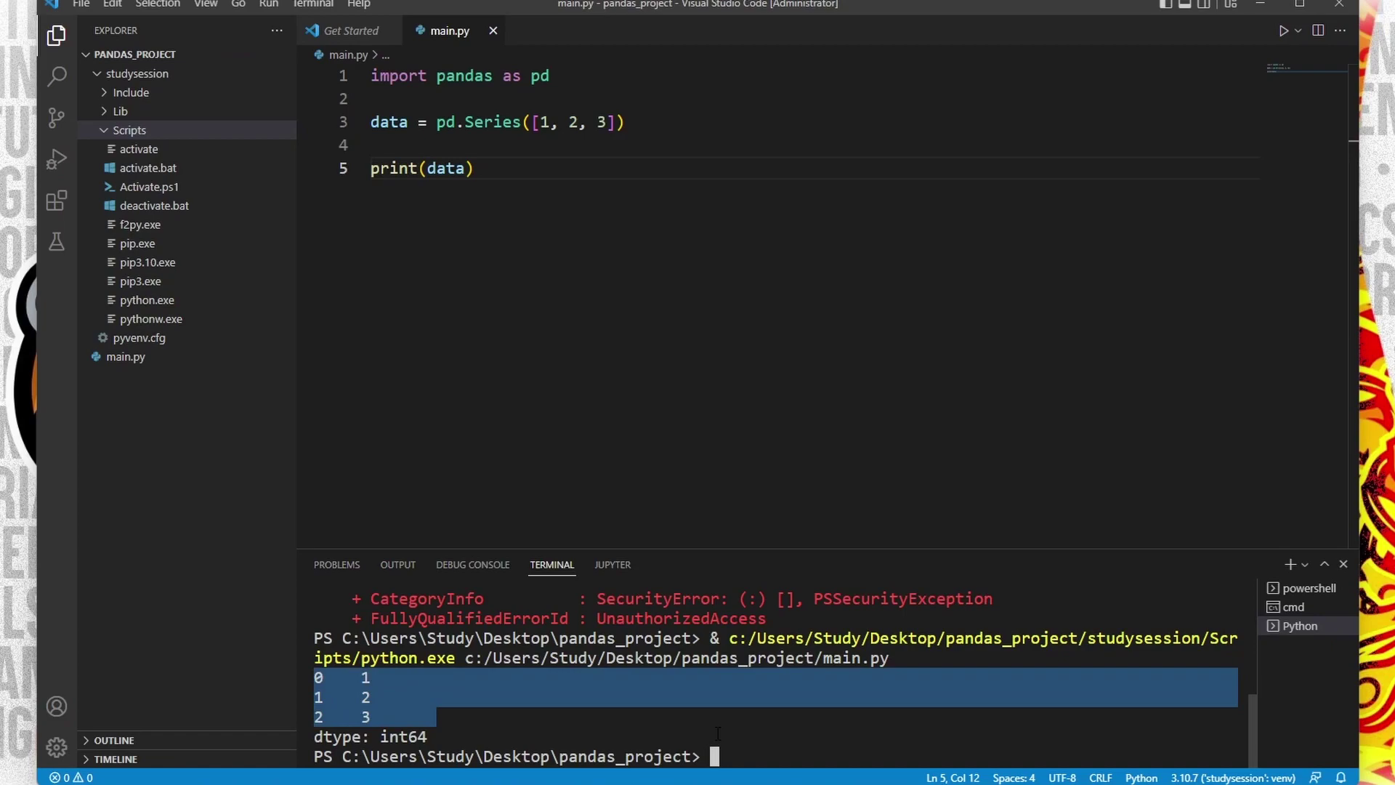